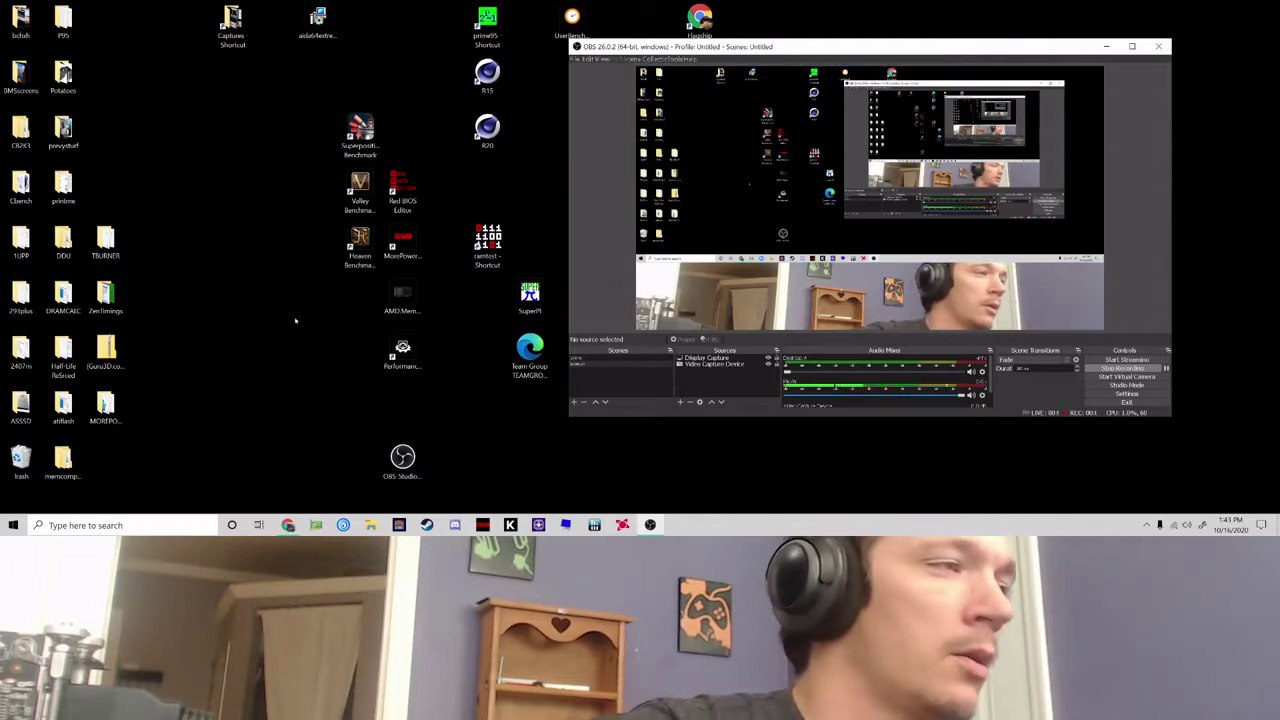
Minimize the OBS window to clear the desktop
{"action": "left_click", "coordinate": [245, 318]}
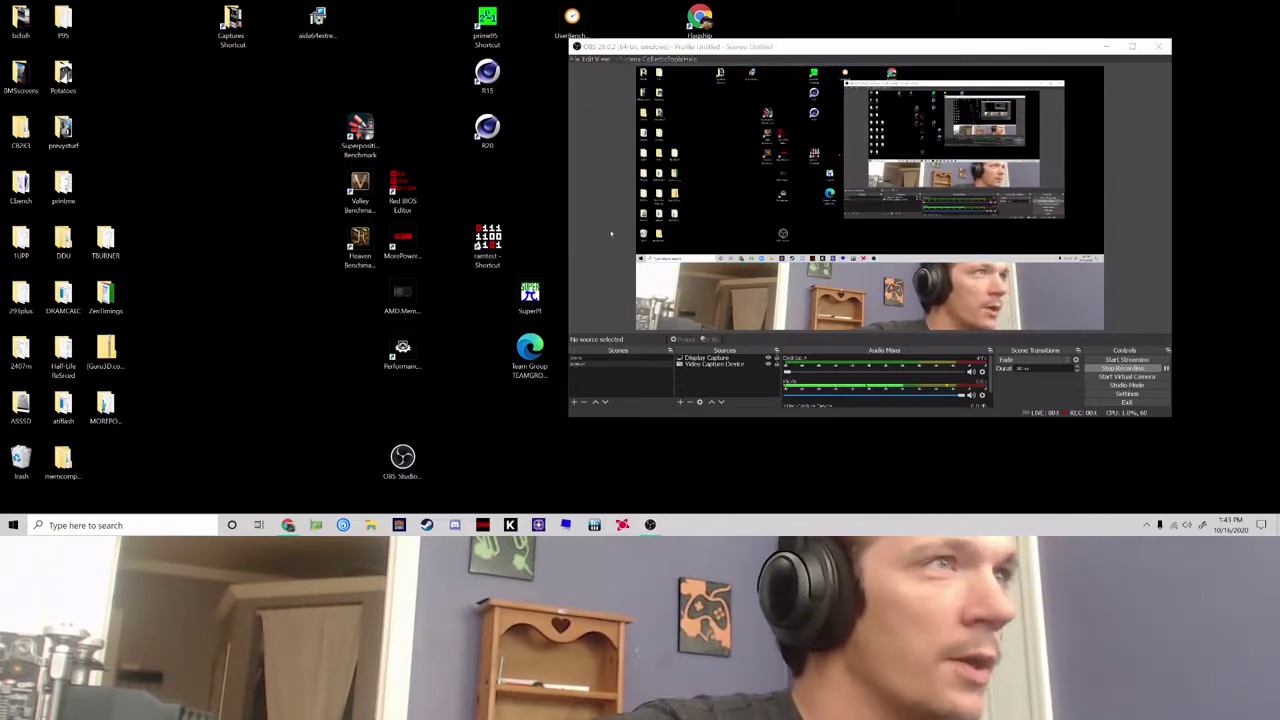
{"action": "left_click", "coordinate": [1105, 47]}
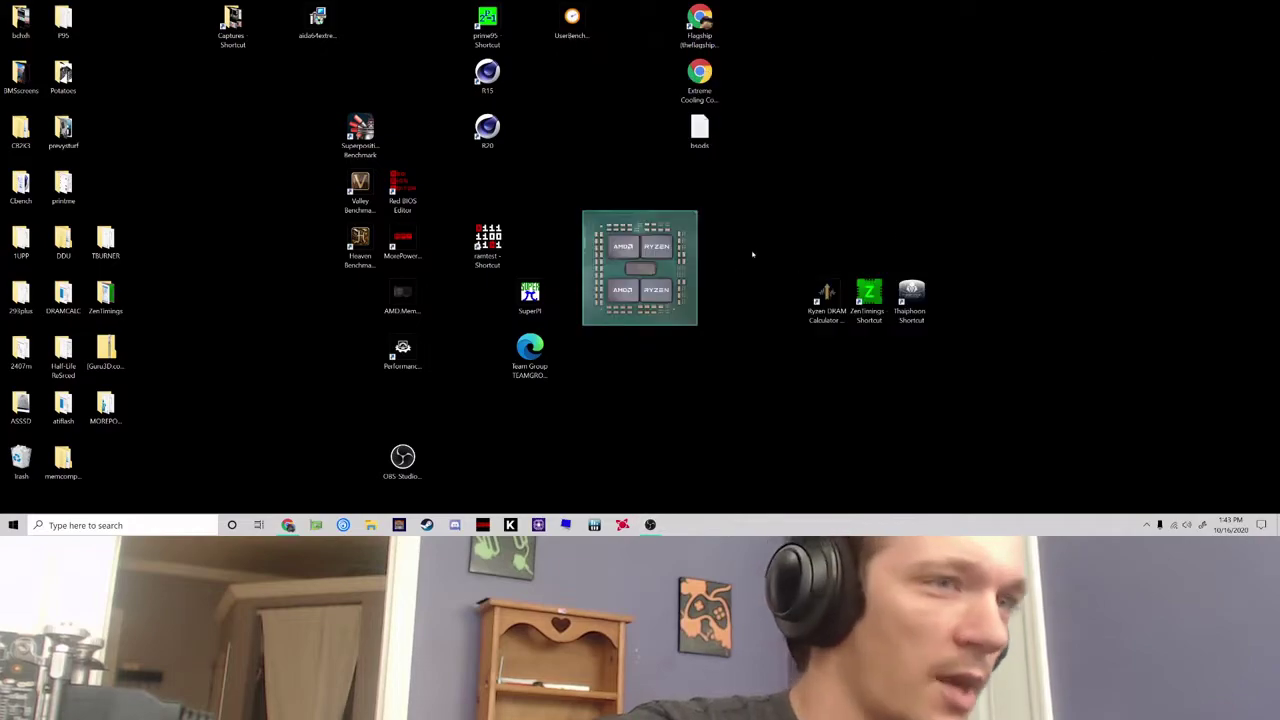
{"action": "left_click_drag", "start_coordinate": [757, 251], "coordinate": [812, 322]}
{"action": "left_click_drag", "start_coordinate": [771, 263], "coordinate": [935, 348]}
{"action": "left_click", "coordinate": [1021, 385]}
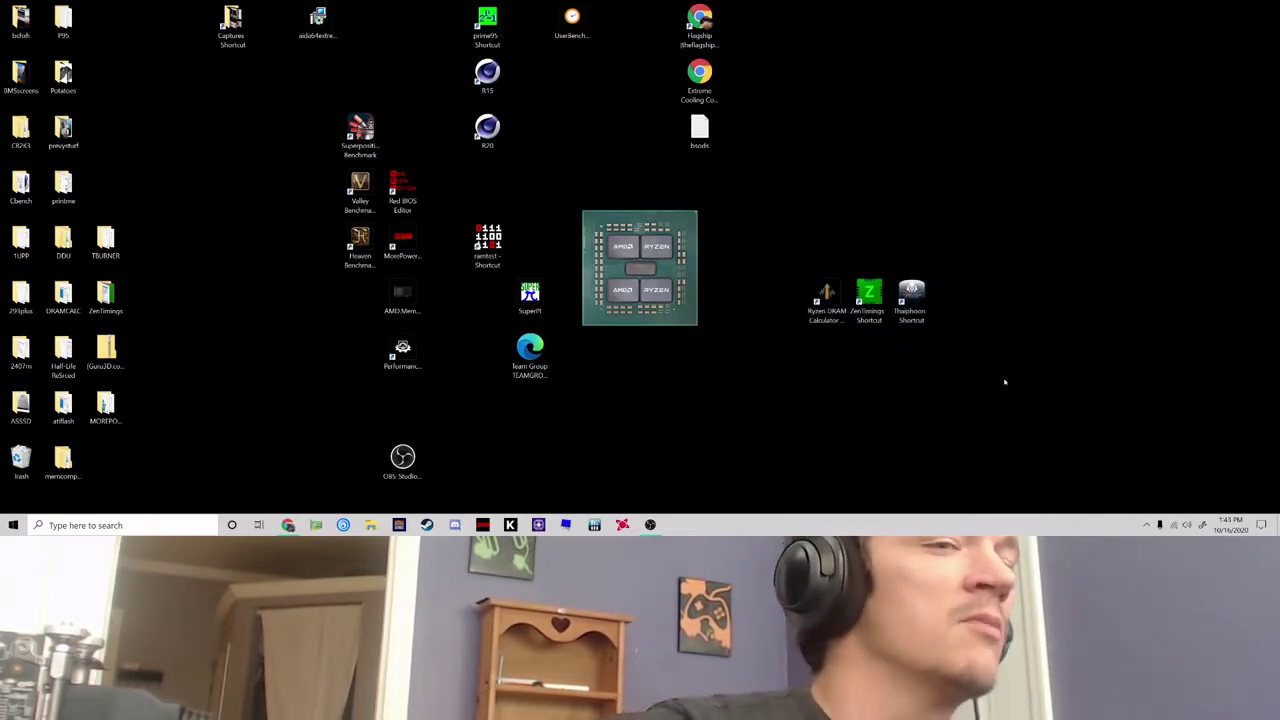
{"action": "left_click_drag", "start_coordinate": [966, 270], "coordinate": [790, 380]}
{"action": "left_click", "coordinate": [1037, 257]}
{"action": "left_click", "coordinate": [773, 427]}
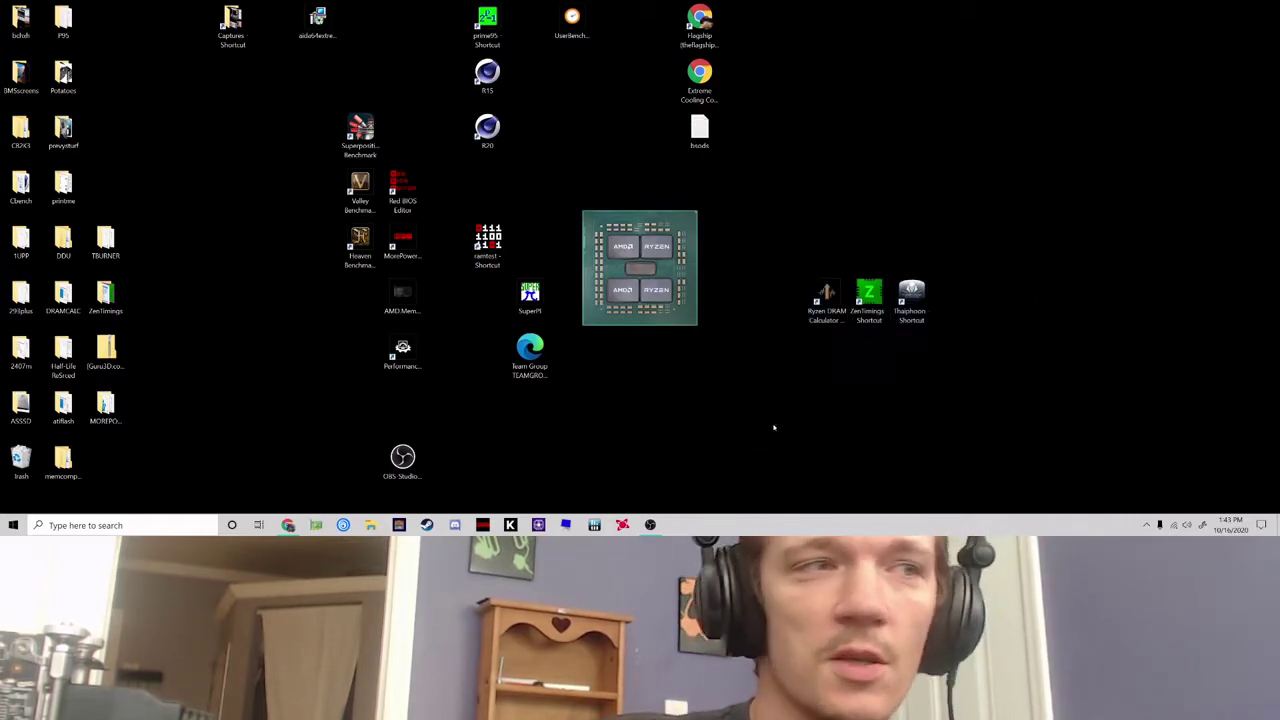
{"action": "left_click_drag", "start_coordinate": [773, 427], "coordinate": [845, 305]}
{"action": "left_click", "coordinate": [912, 297]}
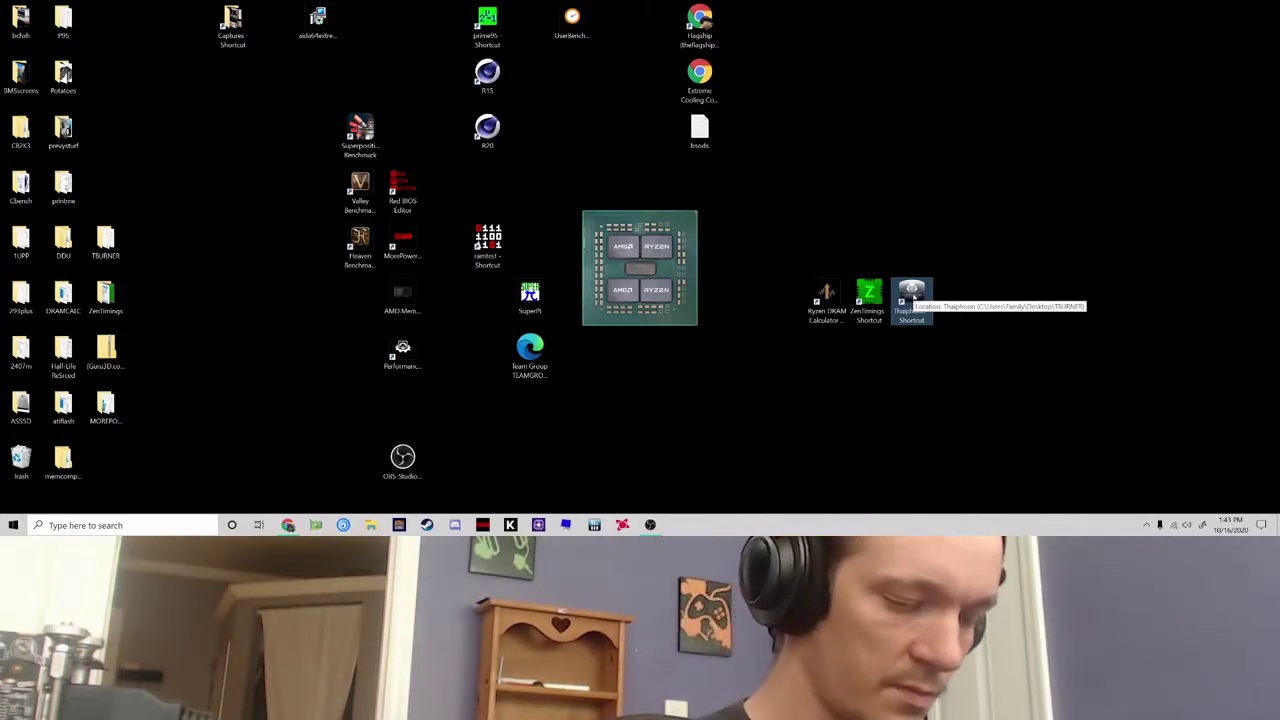
{"action": "left_click_drag", "start_coordinate": [920, 210], "coordinate": [778, 378]}
{"action": "left_click", "coordinate": [759, 397]}
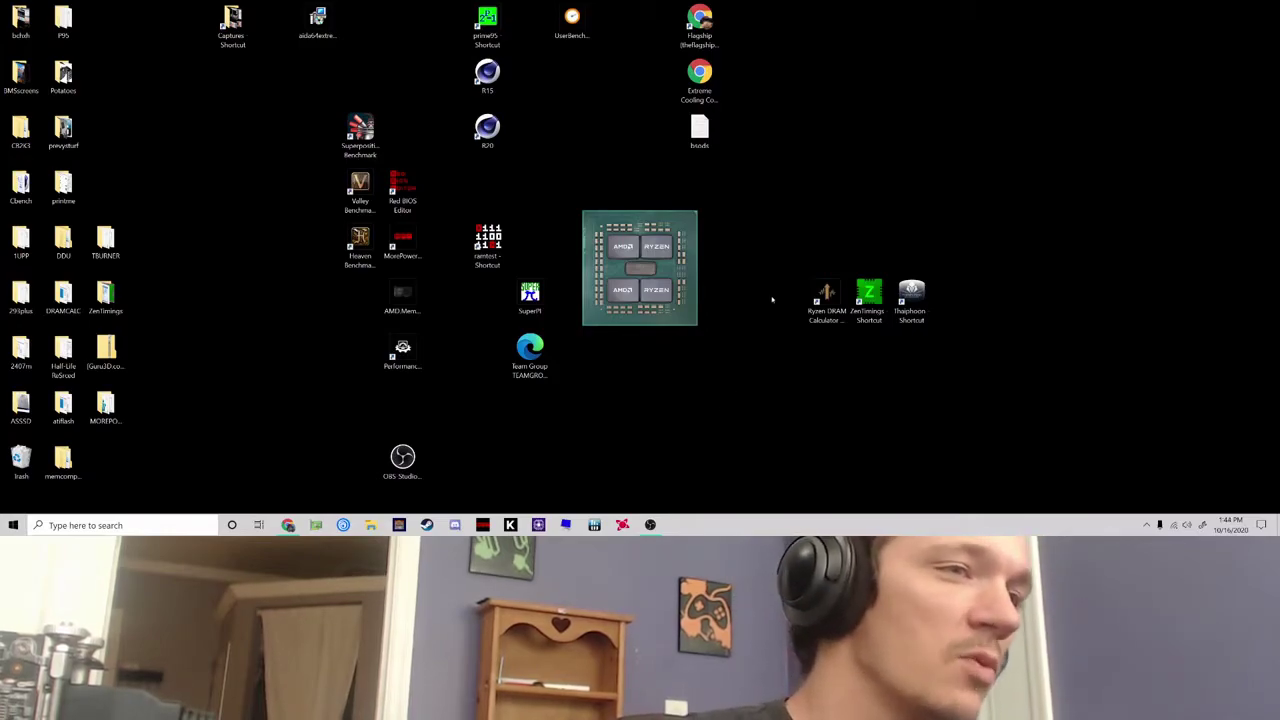
{"action": "left_click_drag", "start_coordinate": [777, 286], "coordinate": [1051, 449]}
{"action": "left_click", "coordinate": [1051, 452]}
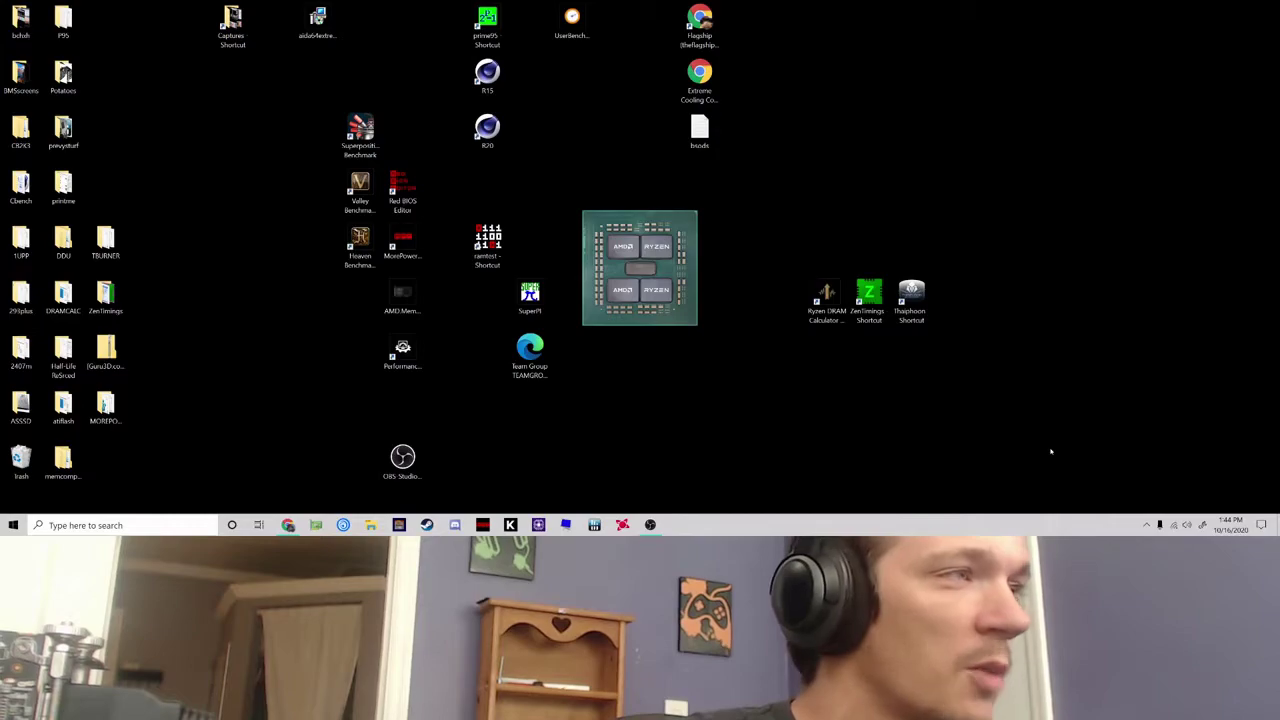
{"action": "left_click_drag", "start_coordinate": [747, 248], "coordinate": [975, 352]}
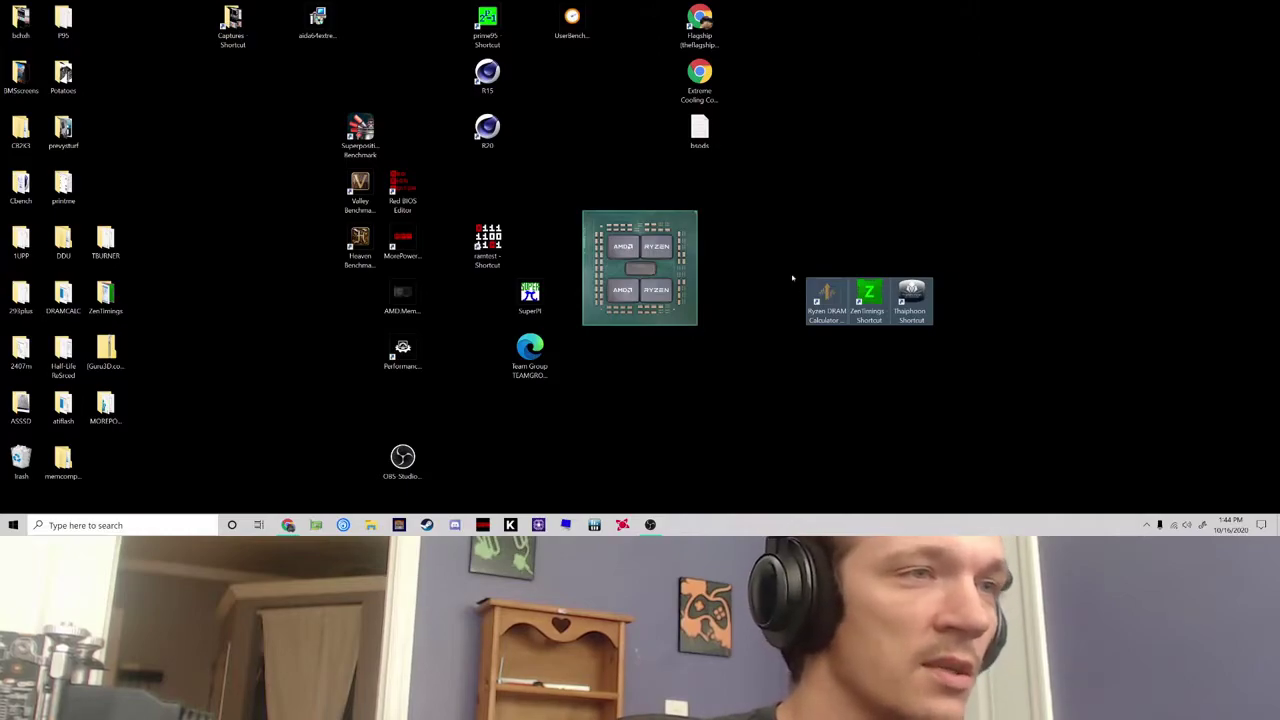
{"action": "left_click", "coordinate": [957, 375]}
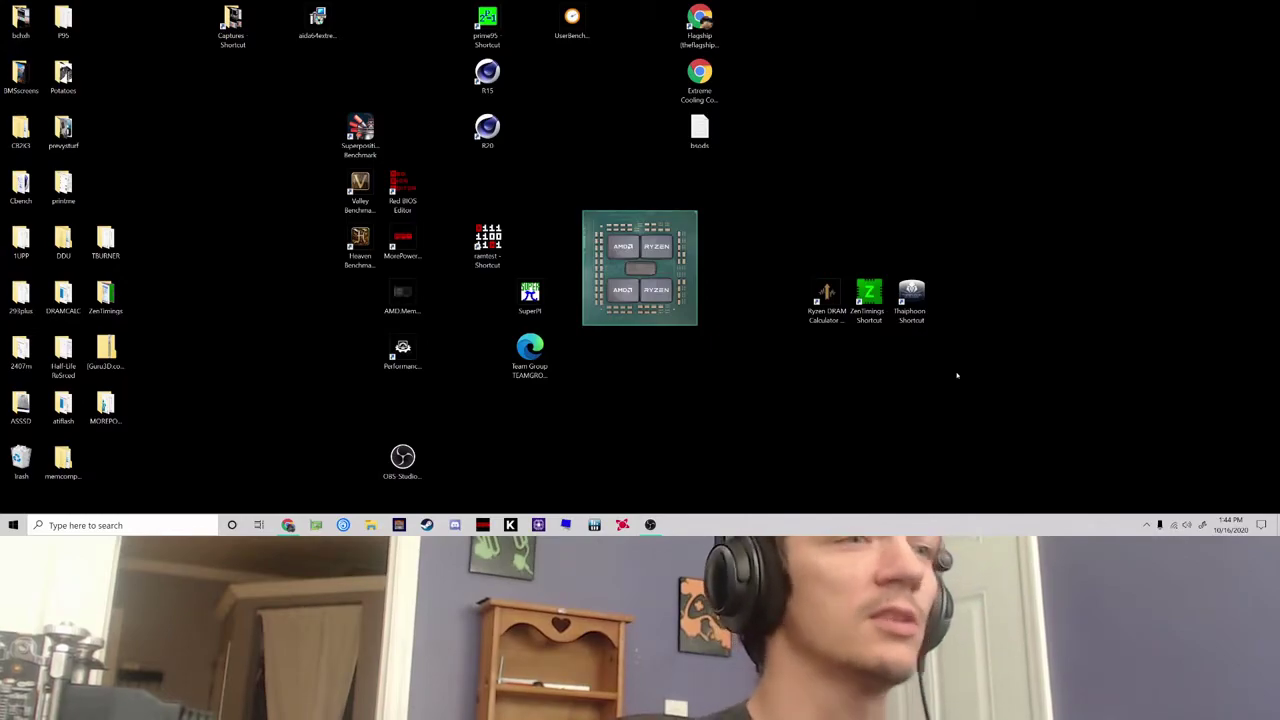
{"action": "left_click_drag", "start_coordinate": [788, 244], "coordinate": [920, 304]}
{"action": "left_click", "coordinate": [1053, 391]}
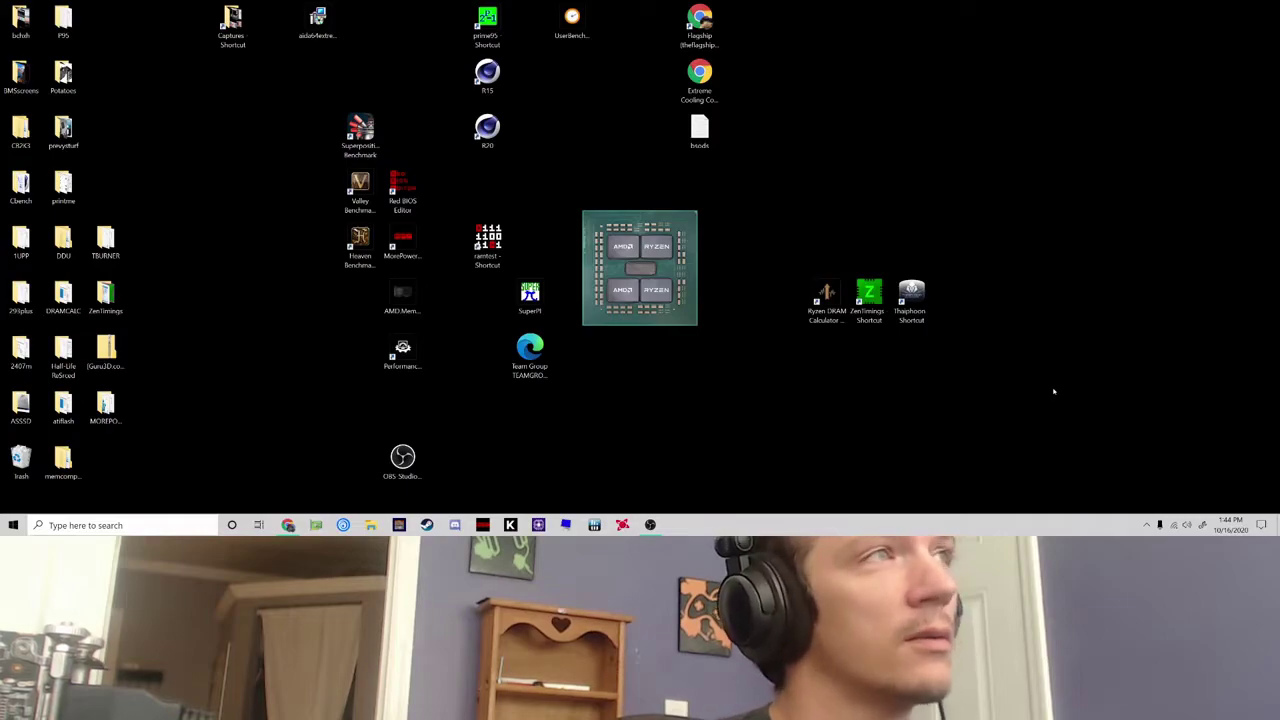
{"action": "left_click_drag", "start_coordinate": [777, 429], "coordinate": [958, 222]}
{"action": "left_click", "coordinate": [832, 292]}
Launch Thaiphoon Burner and read the SPD data of the installed memory module
{"action": "double_click", "coordinate": [911, 292]}
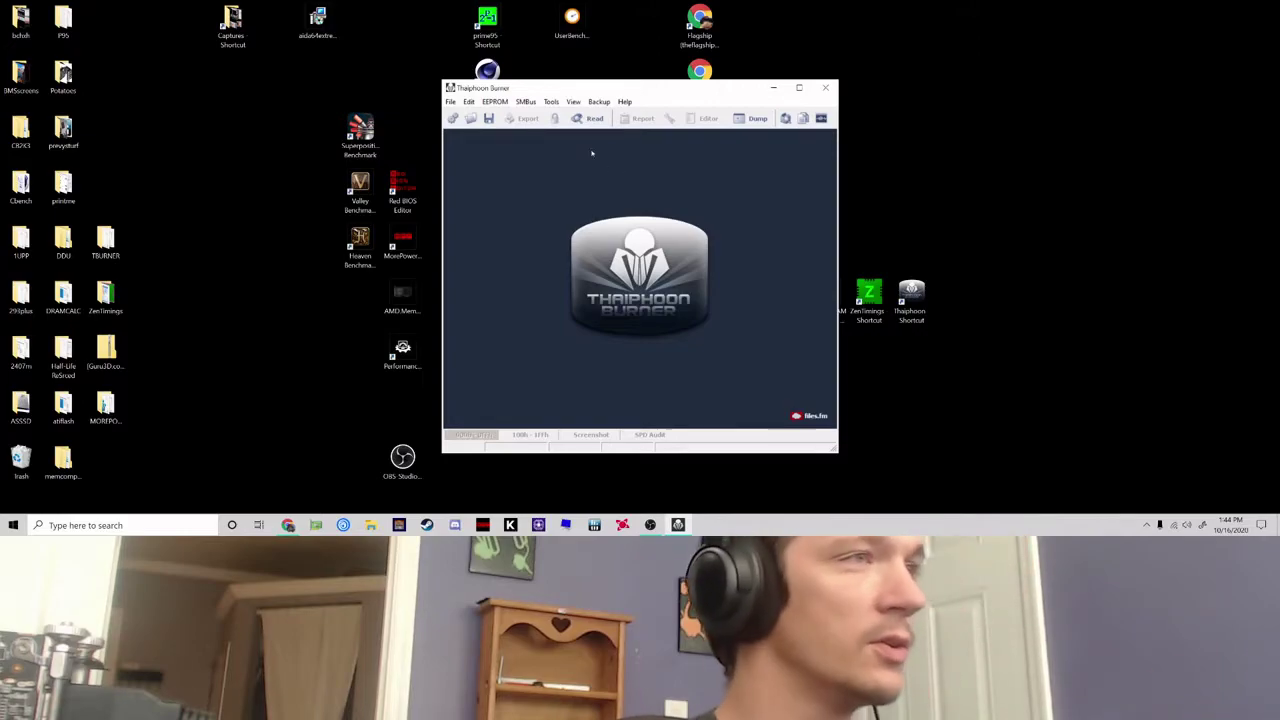
{"action": "left_click", "coordinate": [590, 118]}
{"action": "left_click", "coordinate": [615, 131]}
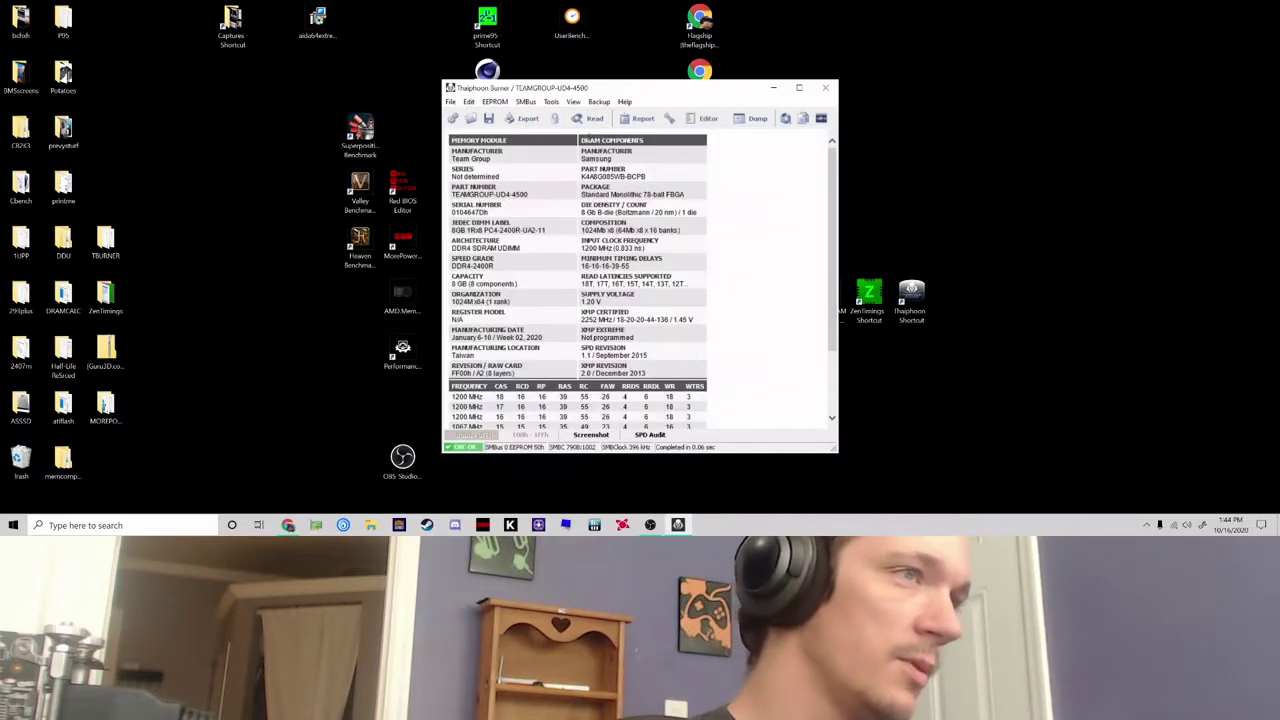
Look over the module summary, open the full SPD report and show the XMP profile delays in nanoseconds
{"action": "scroll", "coordinate": [706, 366], "scroll_direction": "down", "scroll_amount": 3}
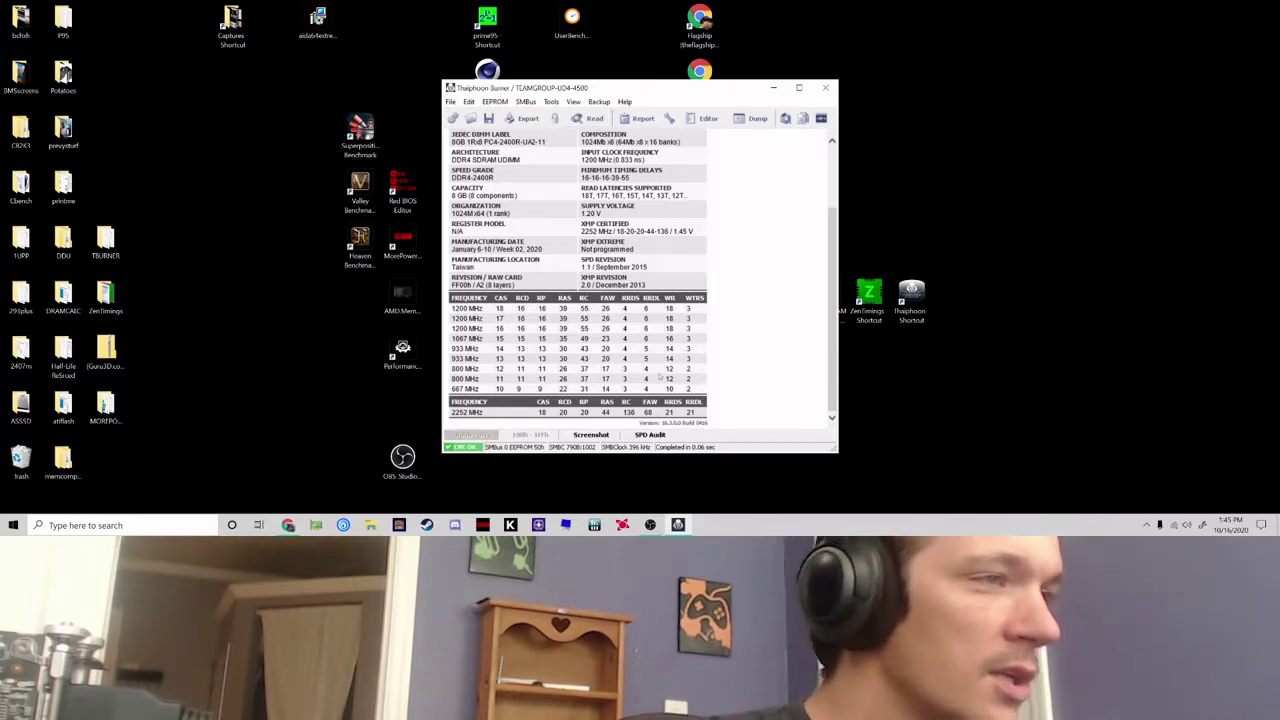
{"action": "scroll", "coordinate": [669, 369], "scroll_direction": "up", "scroll_amount": 3}
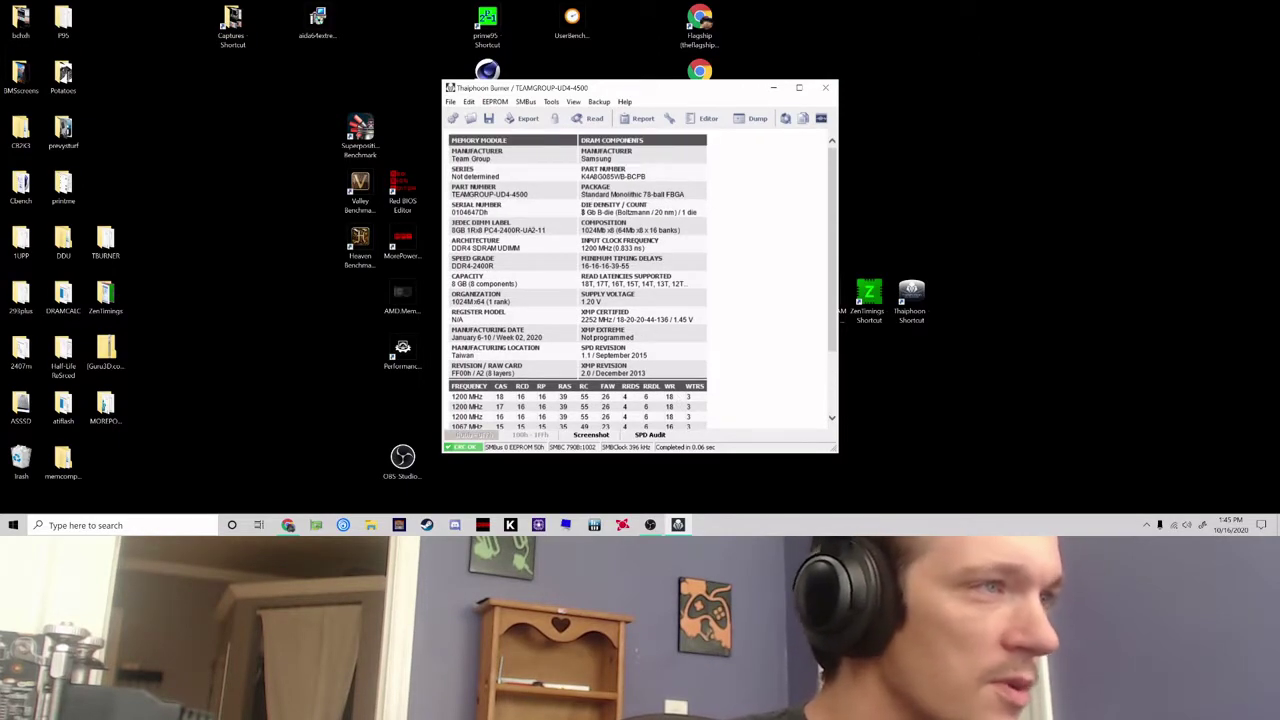
{"action": "left_click_drag", "start_coordinate": [580, 212], "coordinate": [582, 248]}
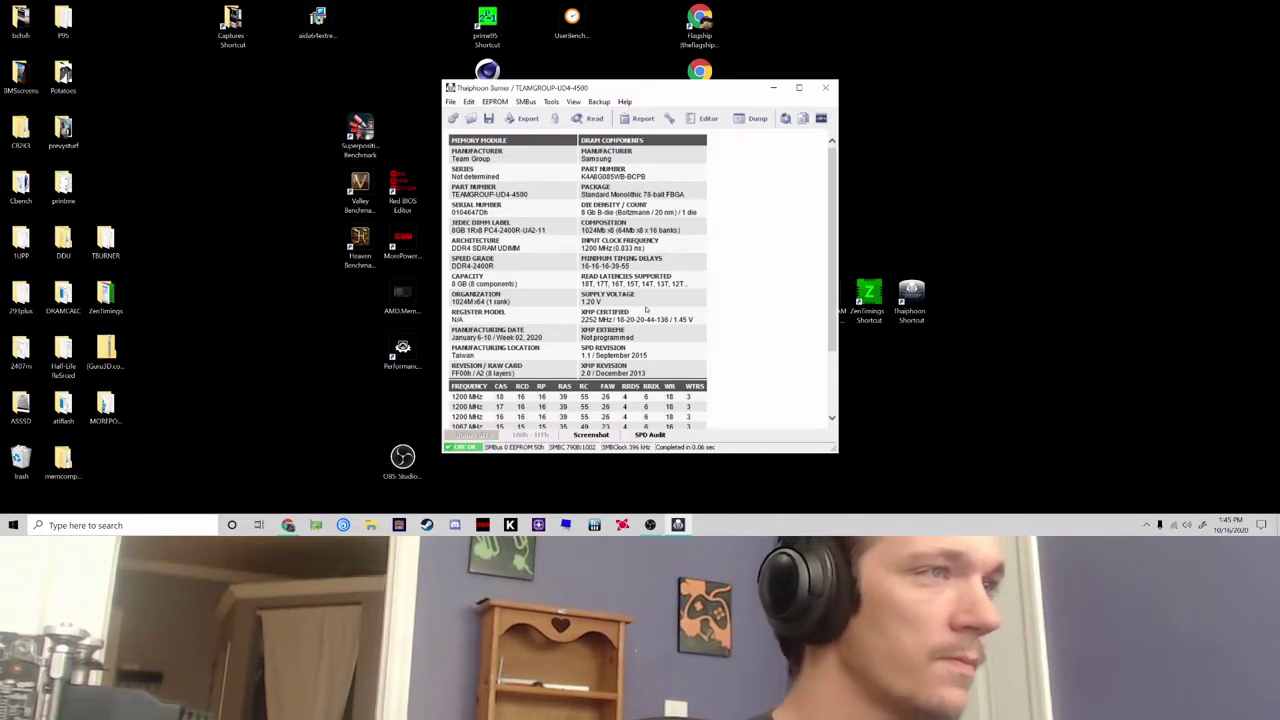
{"action": "scroll", "coordinate": [730, 236], "scroll_direction": "down", "scroll_amount": 2}
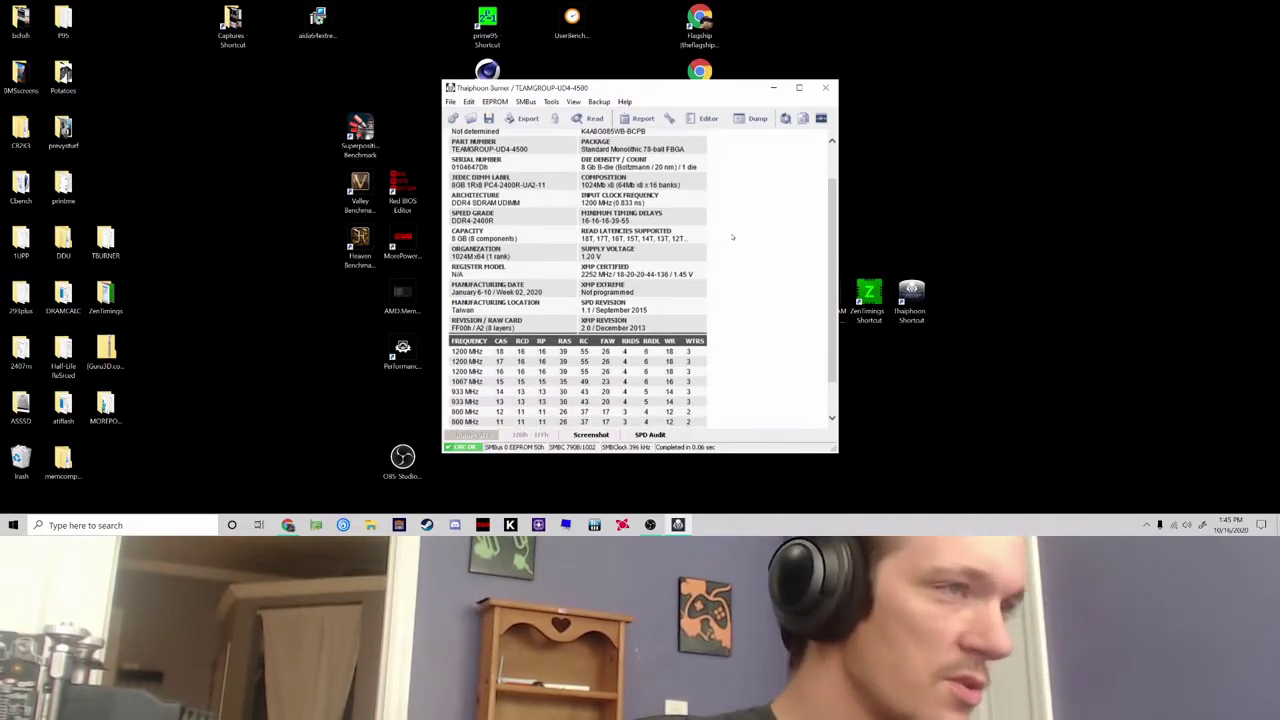
{"action": "scroll", "coordinate": [724, 245], "scroll_direction": "up", "scroll_amount": 2}
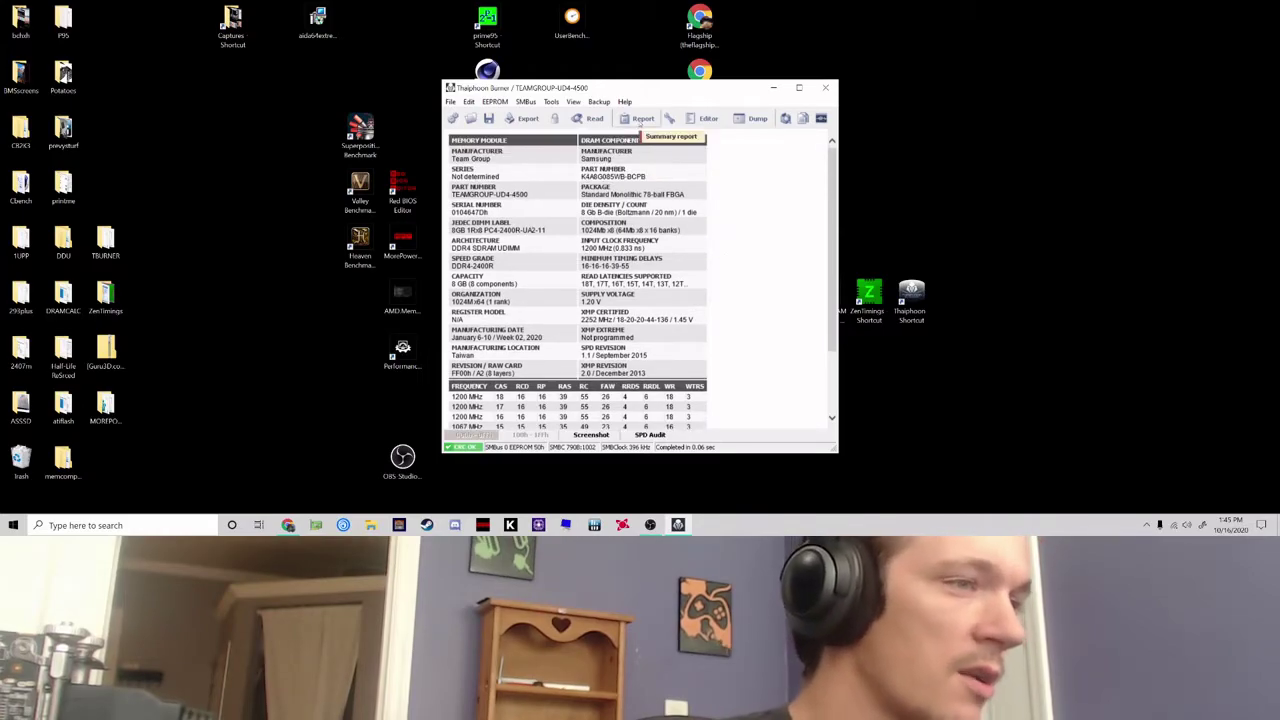
{"action": "left_click", "coordinate": [640, 119]}
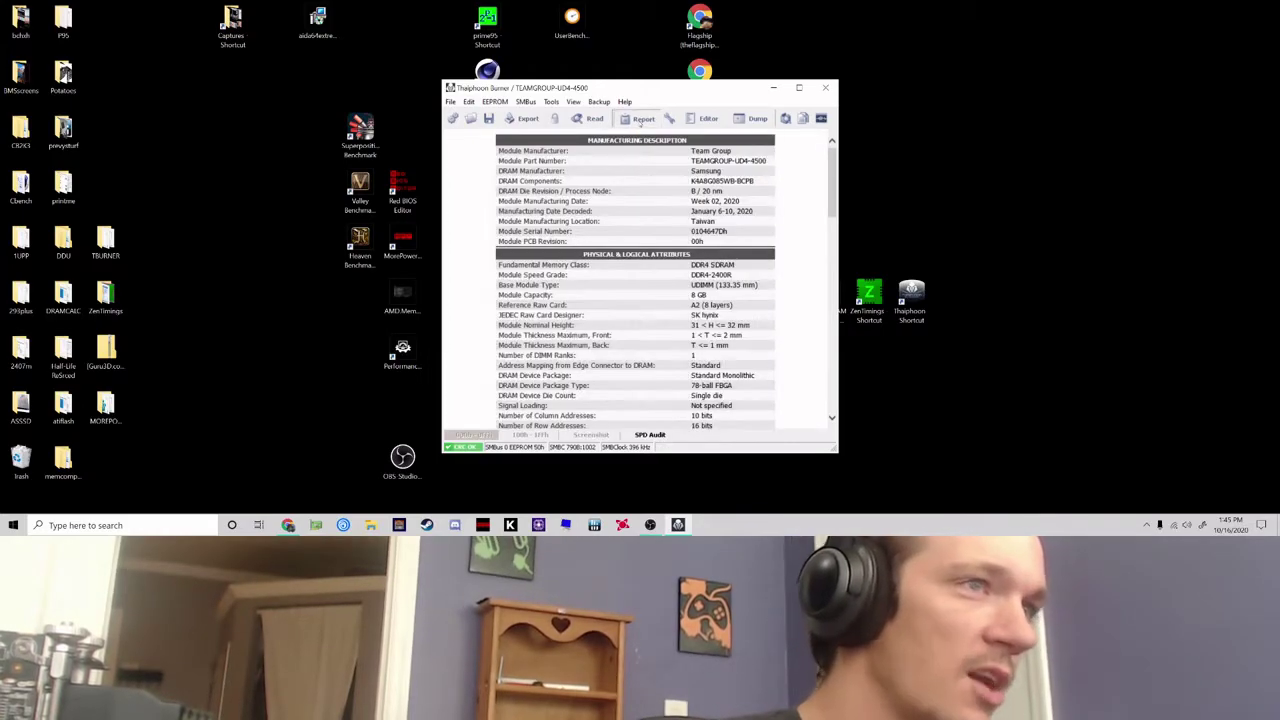
{"action": "scroll", "coordinate": [824, 304], "scroll_direction": "down", "scroll_amount": 15}
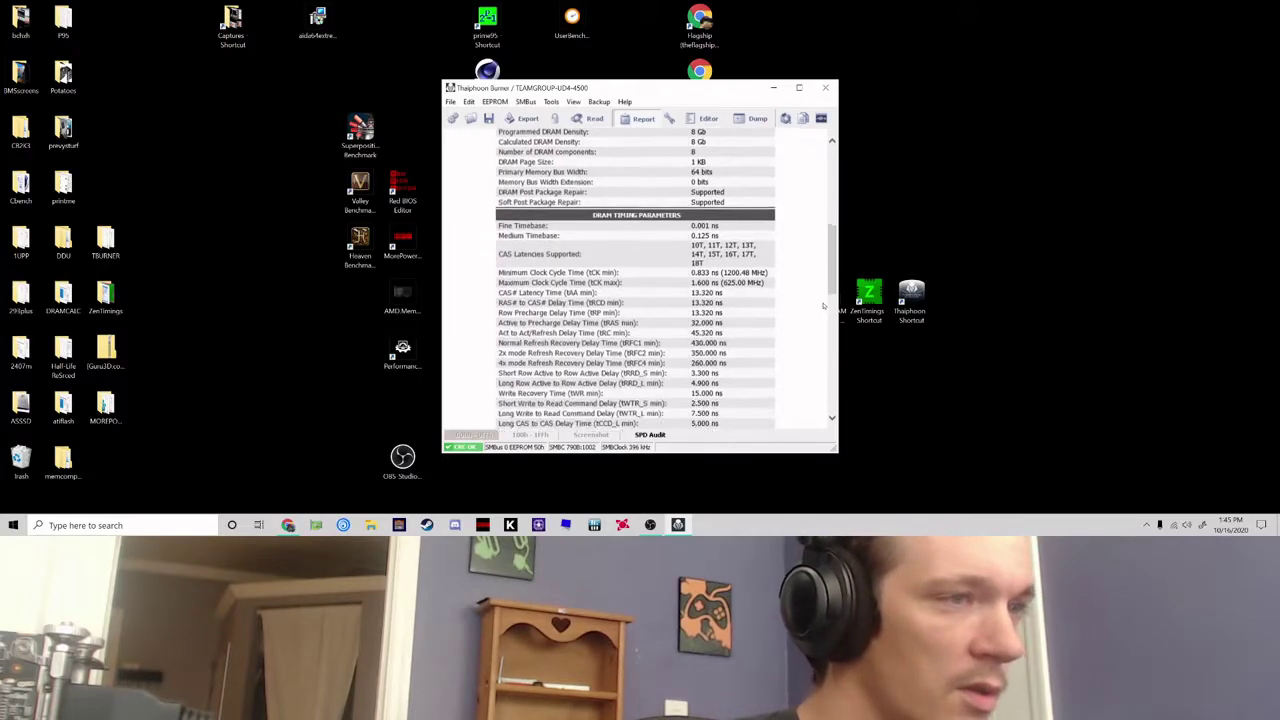
{"action": "scroll", "coordinate": [824, 304], "scroll_direction": "down", "scroll_amount": 3}
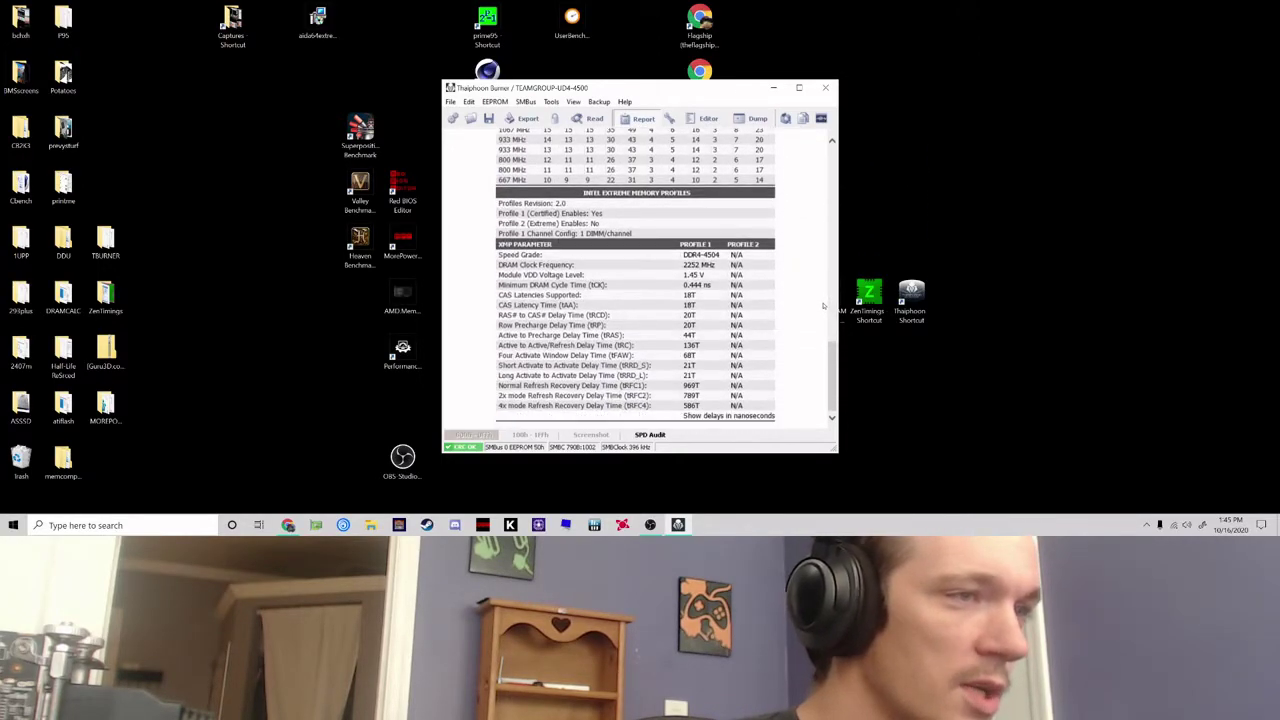
{"action": "left_click", "coordinate": [763, 416]}
{"action": "scroll", "coordinate": [770, 400], "scroll_direction": "down", "scroll_amount": 18}
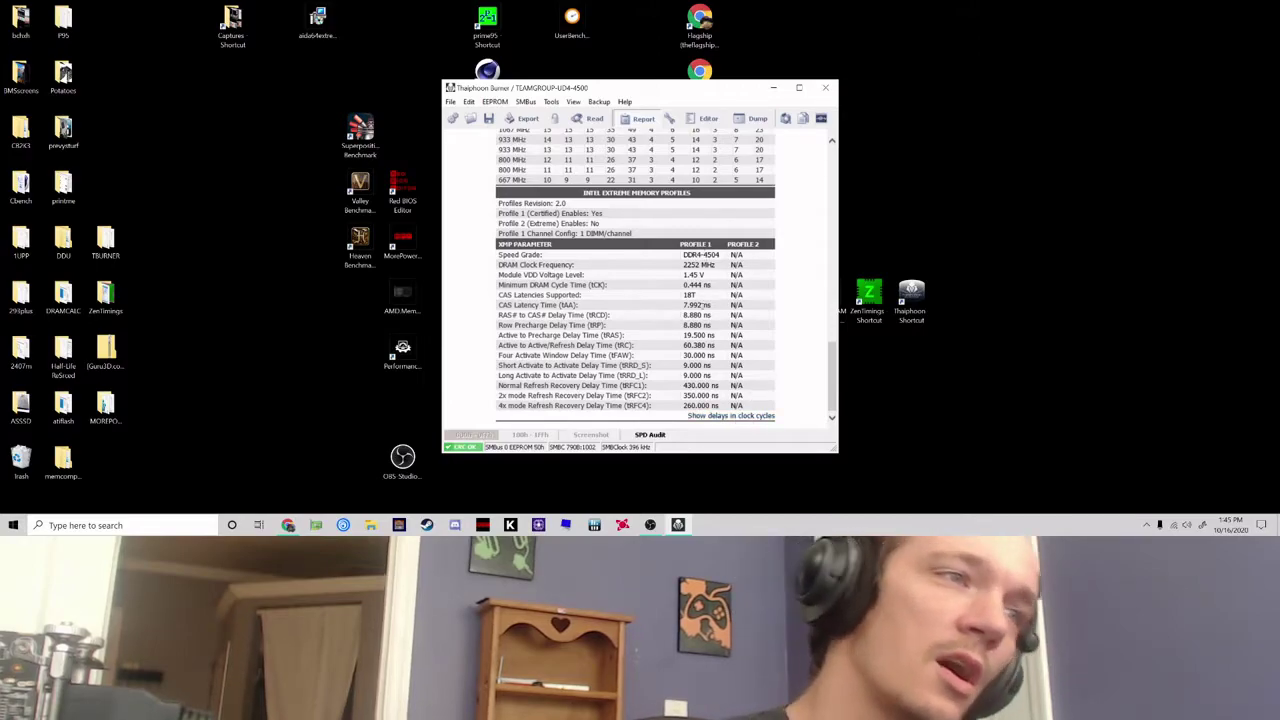
{"action": "left_click_drag", "start_coordinate": [686, 305], "coordinate": [724, 403]}
{"action": "left_click", "coordinate": [722, 341]}
Open DRAM Calculator for Ryzen and arrange it side by side with the Thaiphoon Burner report
{"action": "left_click_drag", "start_coordinate": [711, 90], "coordinate": [1147, 18]}
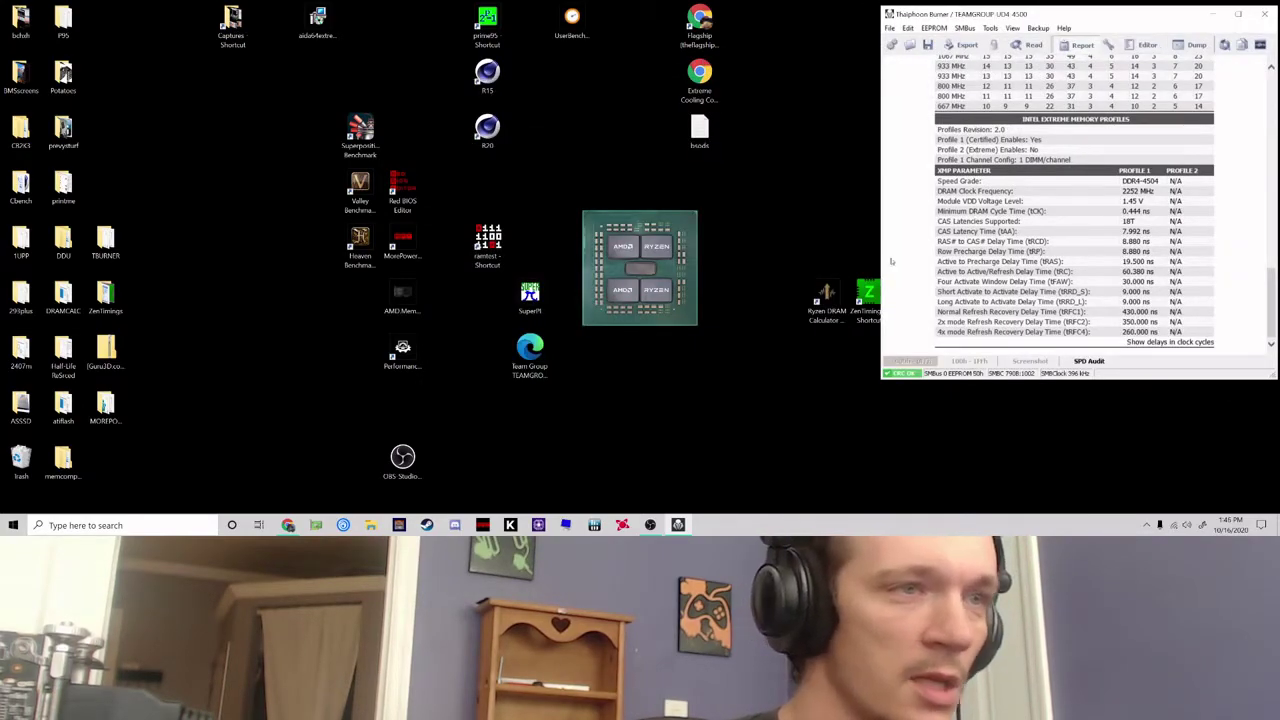
{"action": "left_click", "coordinate": [830, 296]}
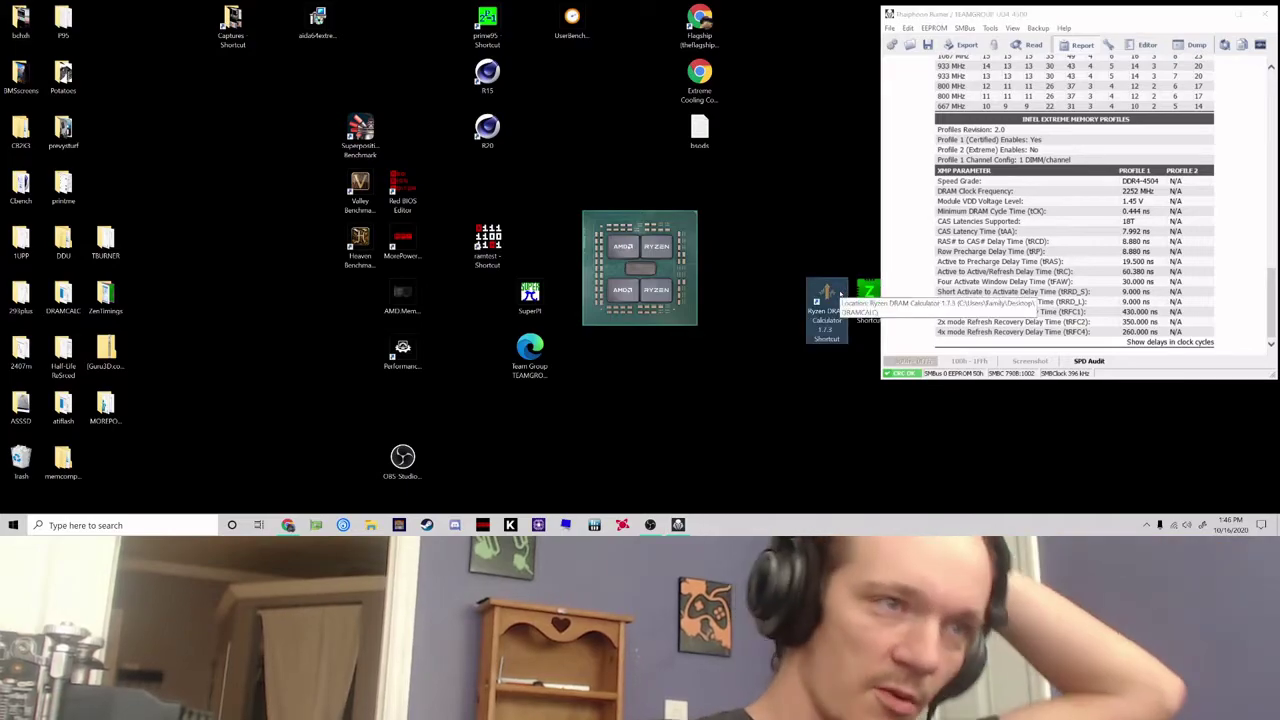
{"action": "double_click", "coordinate": [840, 293]}
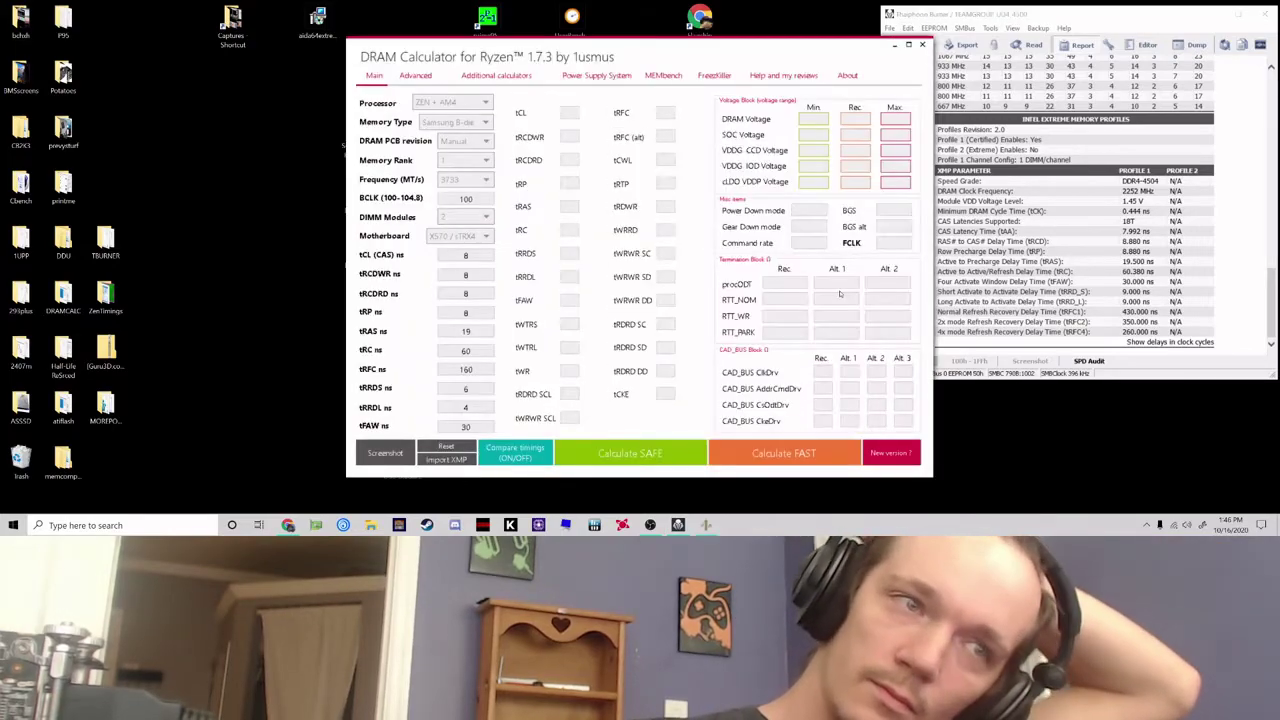
{"action": "left_click_drag", "start_coordinate": [728, 129], "coordinate": [668, 105]}
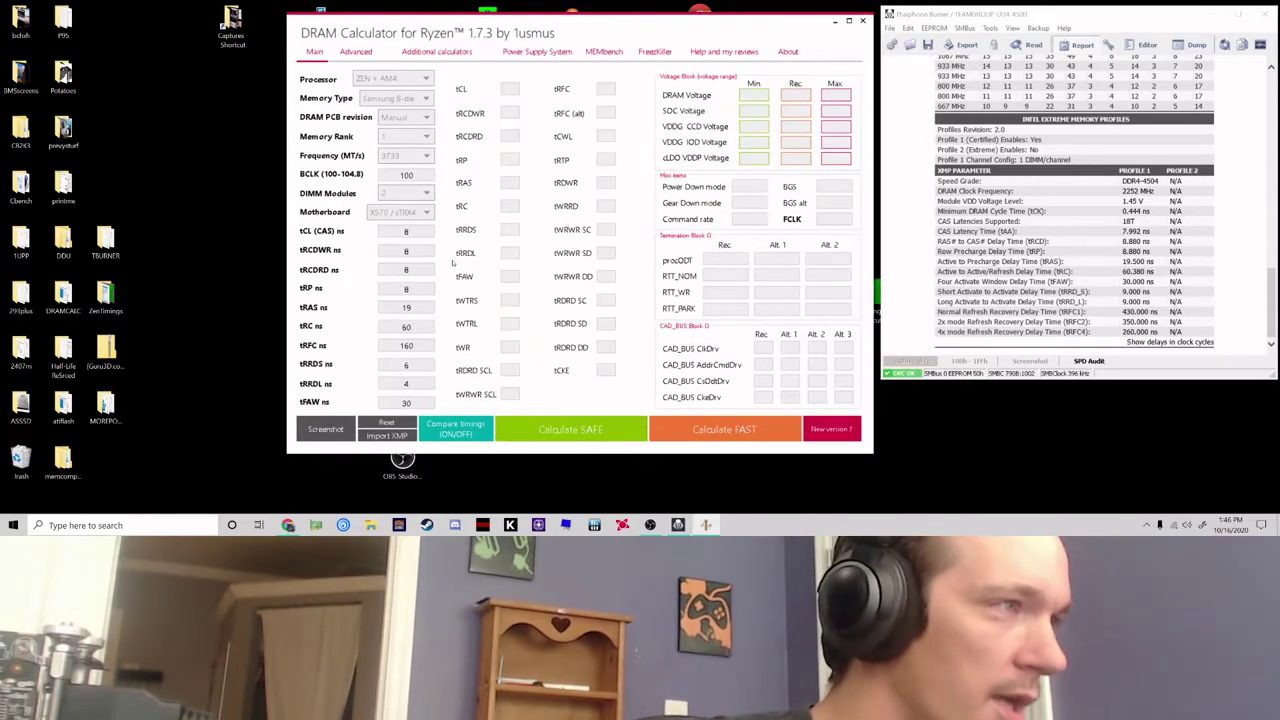
Set the DRAM PCB revision to A3/A2/B2 and calculate the FAST preset
{"action": "double_click", "coordinate": [421, 233]}
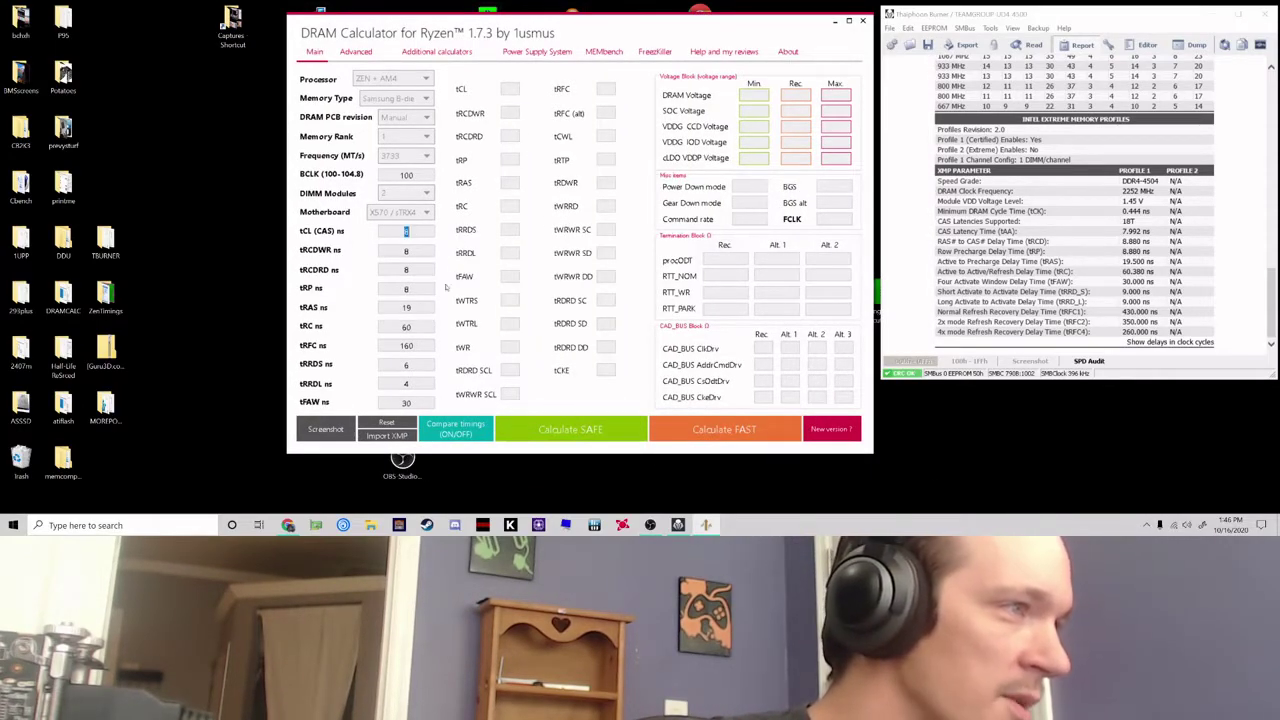
{"action": "left_click", "coordinate": [425, 117]}
{"action": "left_click", "coordinate": [420, 130]}
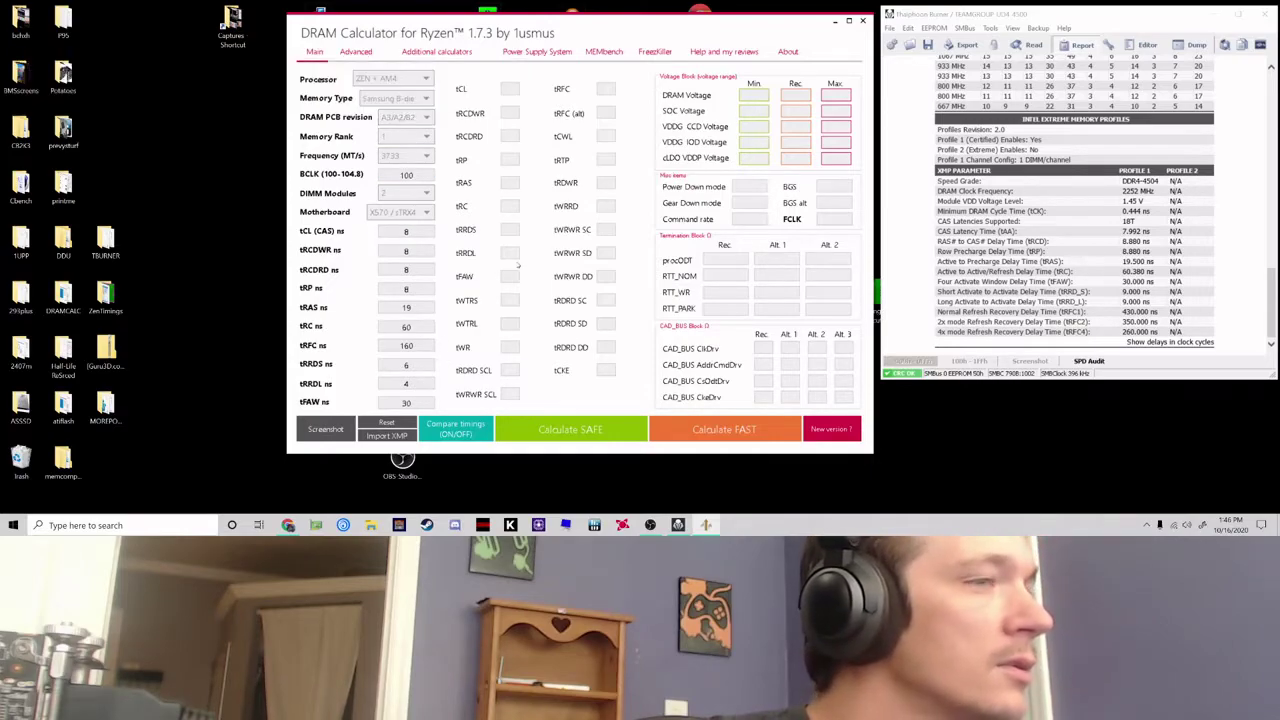
{"action": "left_click", "coordinate": [735, 432]}
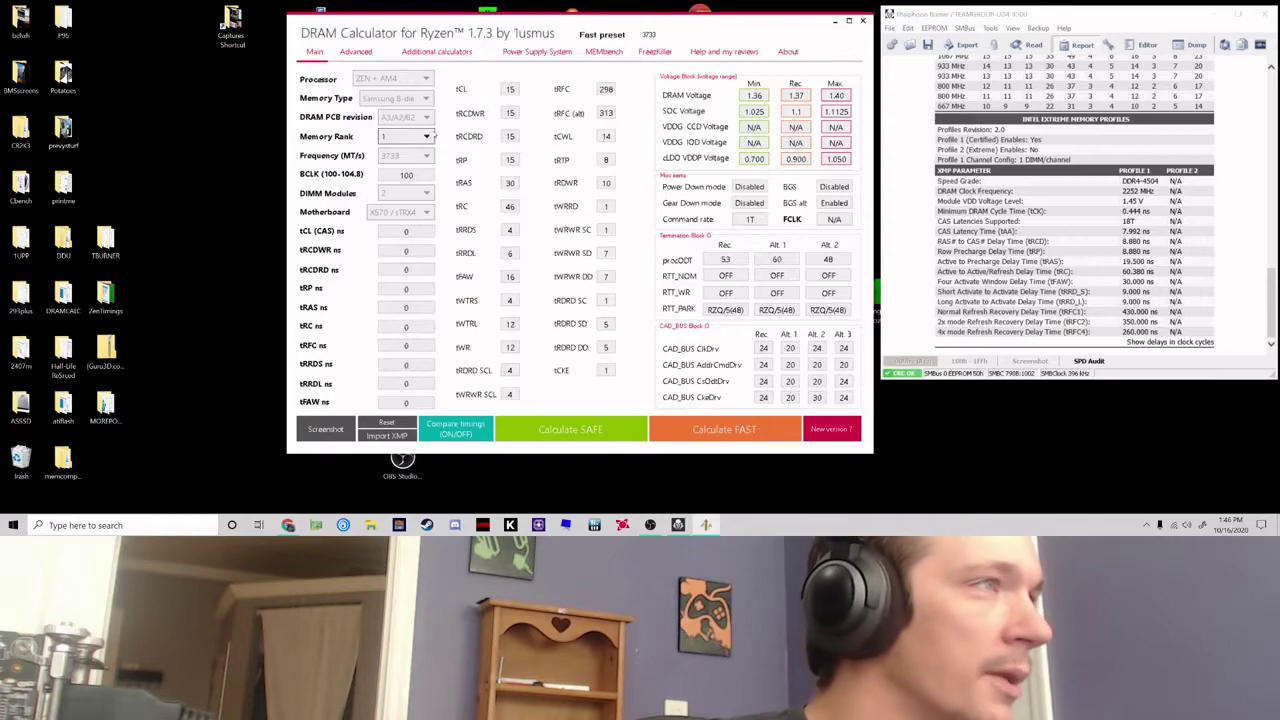
Check the module's reference raw card in the Thaiphoon Burner report against the DRAM PCB revision options
{"action": "left_click", "coordinate": [425, 117]}
{"action": "left_click", "coordinate": [405, 130]}
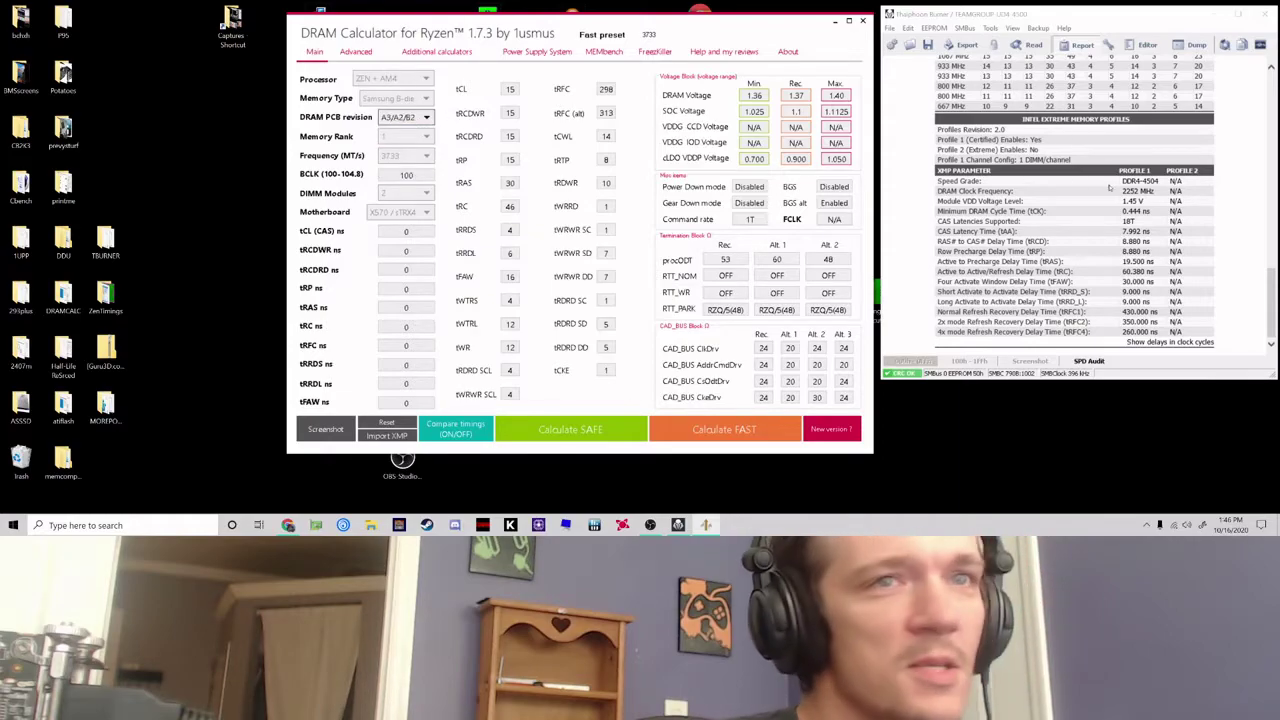
{"action": "scroll", "coordinate": [1159, 203], "scroll_direction": "up", "scroll_amount": 10}
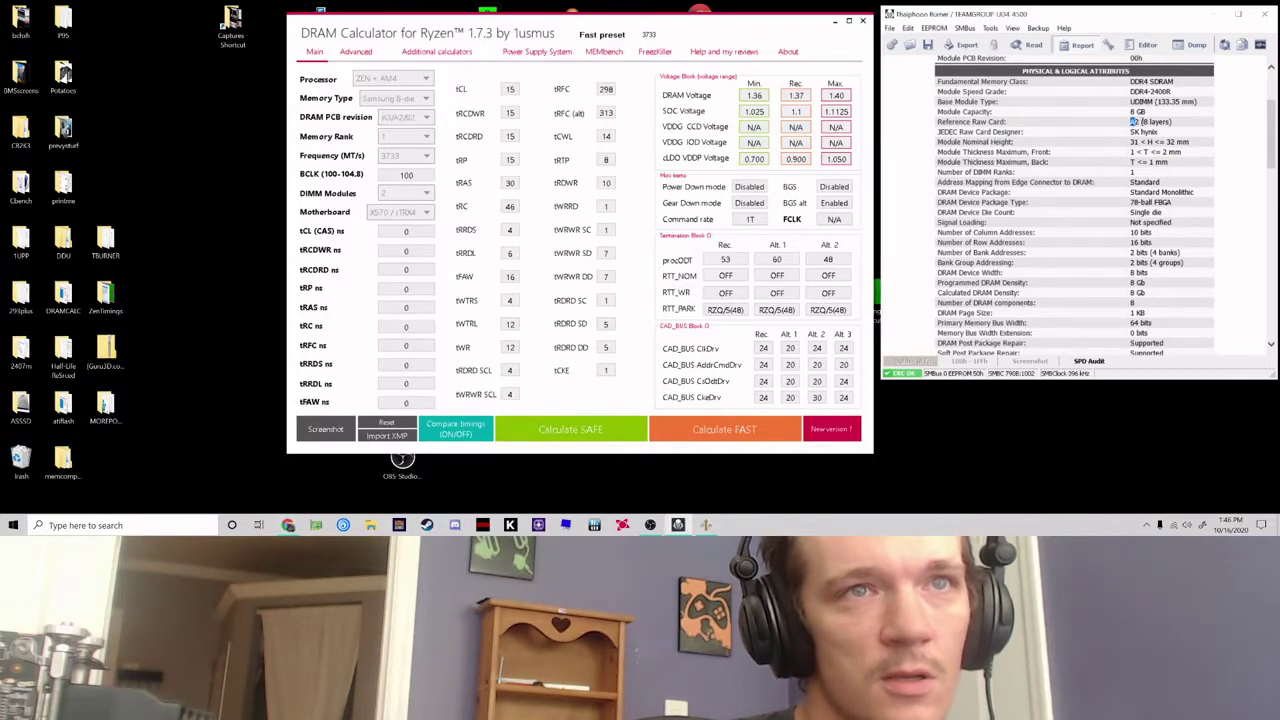
{"action": "scroll", "coordinate": [1195, 160], "scroll_direction": "down", "scroll_amount": 10}
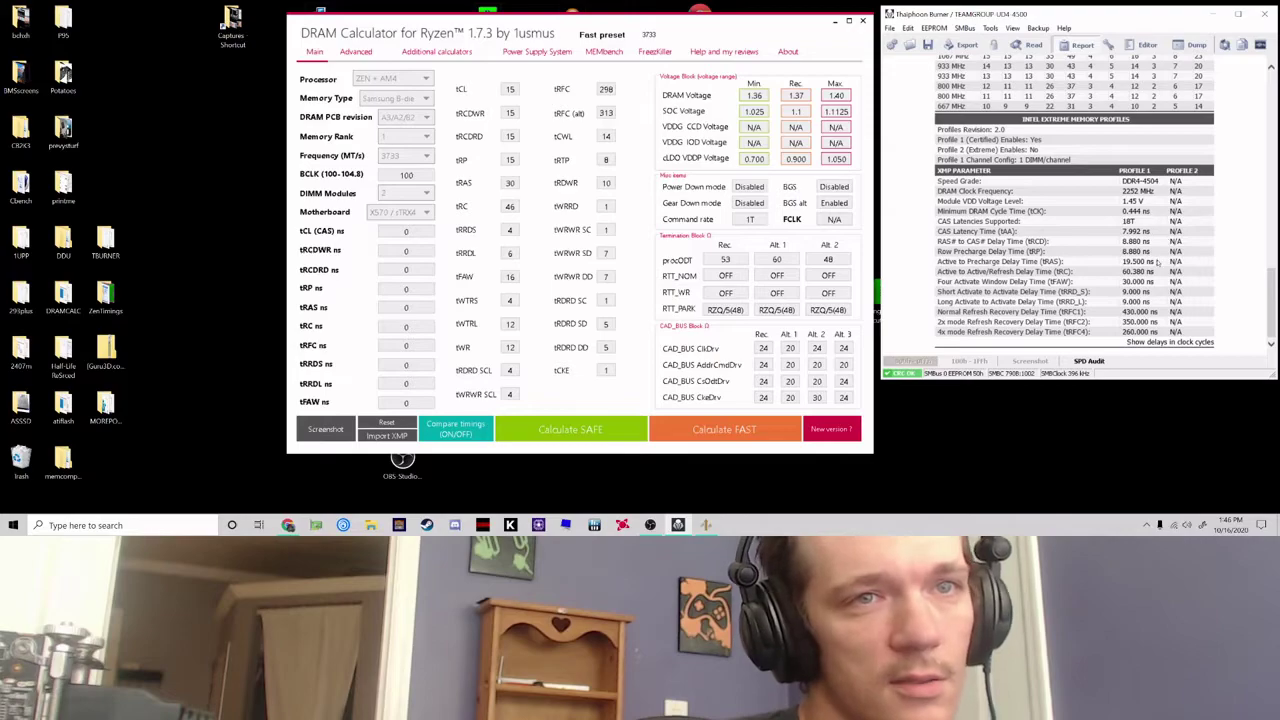
In DRAM Calculator, change the DRAM PCB revision to Manual and set tCL (CAS) to 8 ns
{"action": "left_click", "coordinate": [487, 243]}
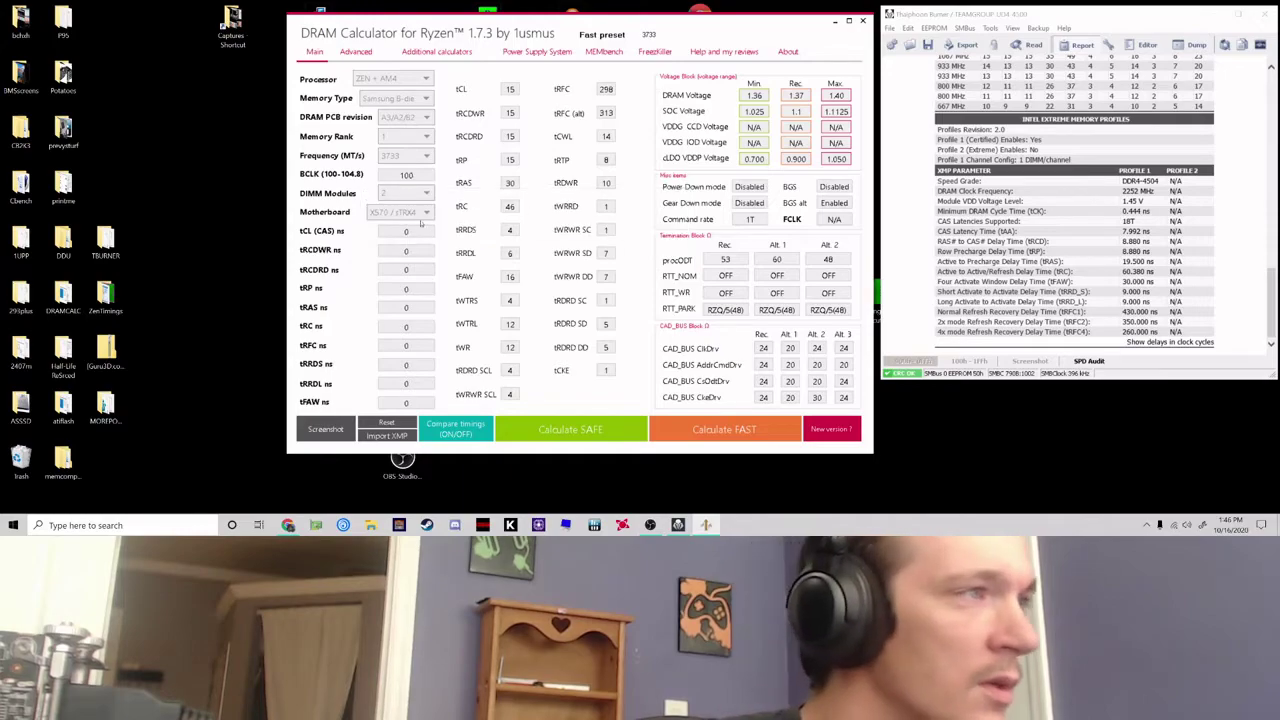
{"action": "left_click", "coordinate": [410, 117]}
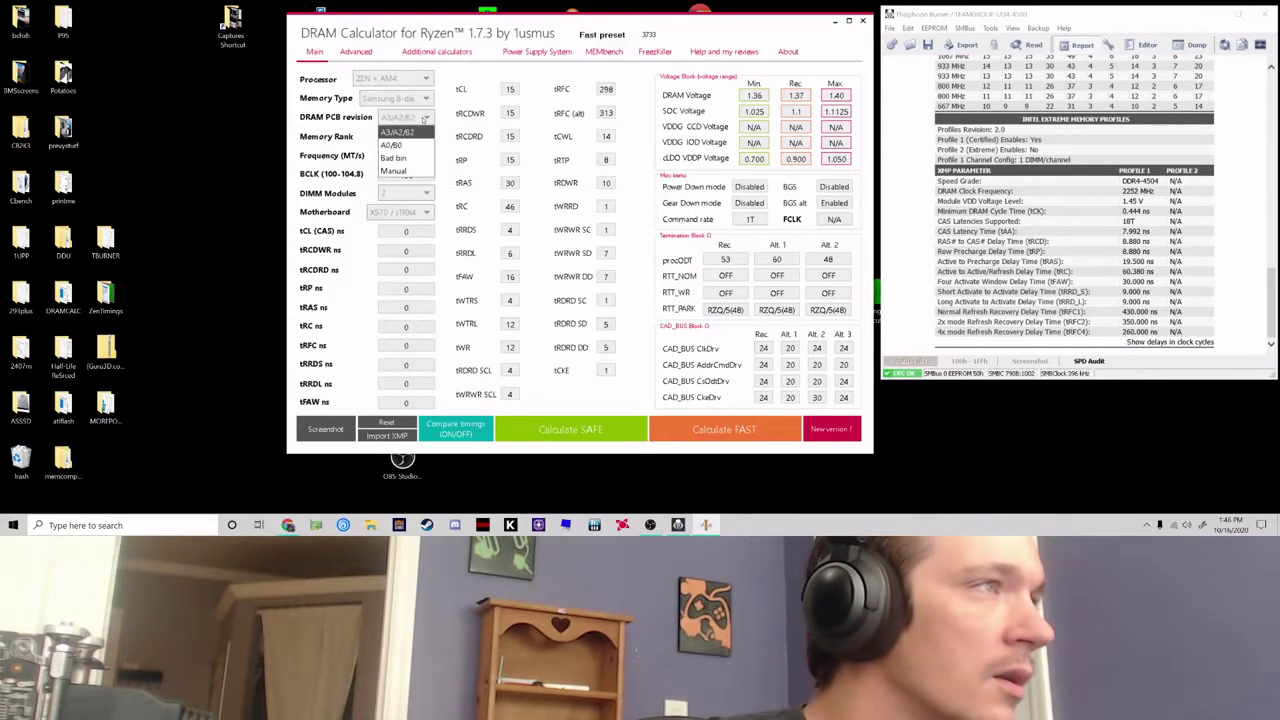
{"action": "left_click", "coordinate": [410, 172]}
{"action": "double_click", "coordinate": [410, 232]}
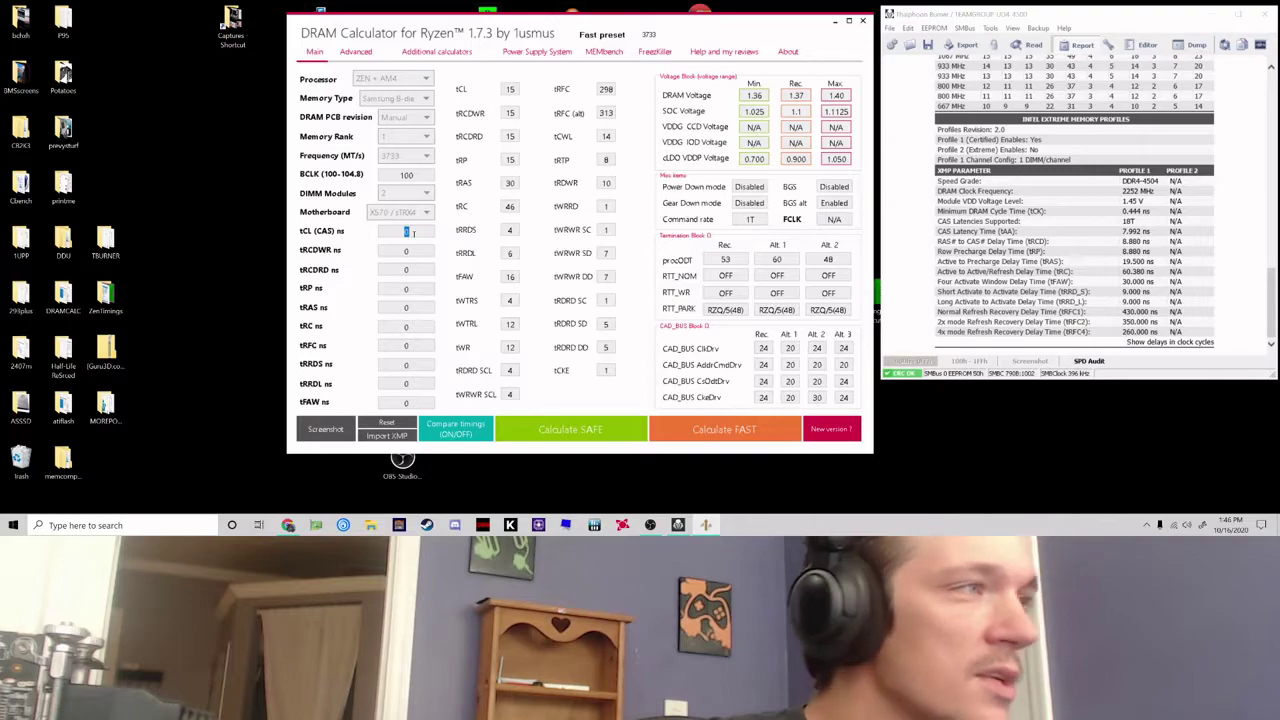
{"action": "type", "text": "8"}
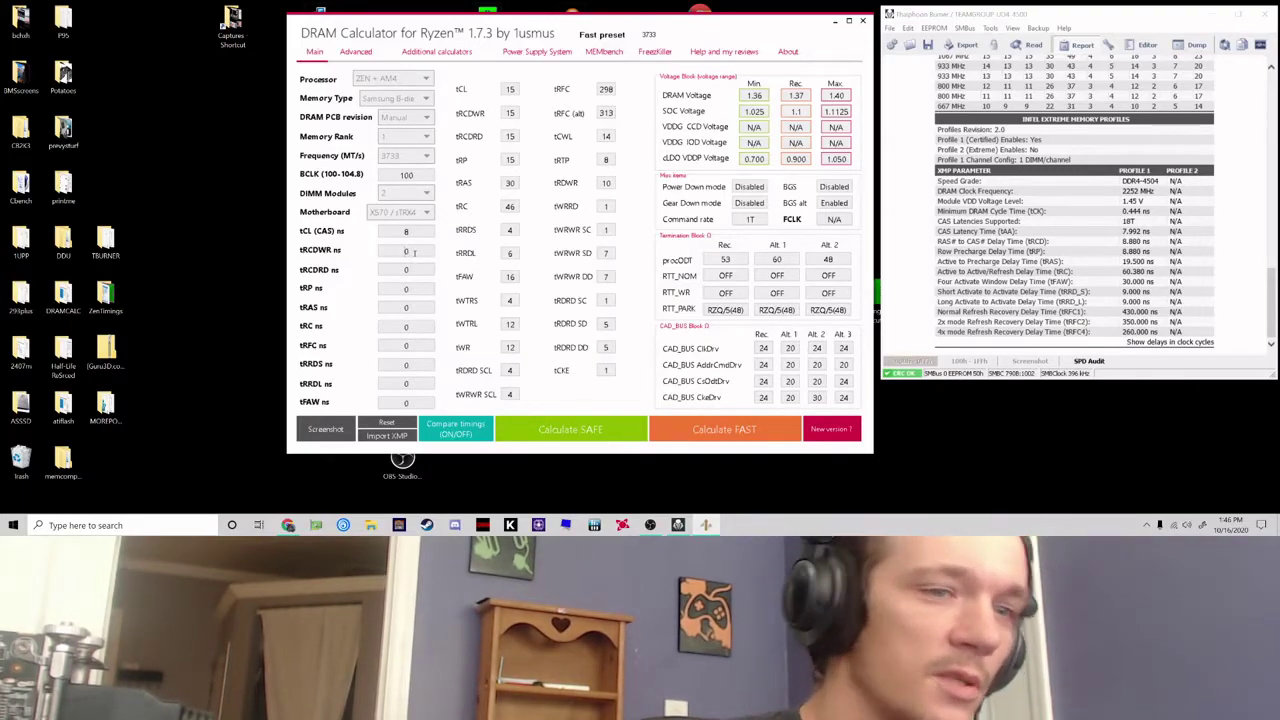
Set the tRCDWR, tRCDRD and tRP timings to 8.88 ns each, matching the XMP profile
{"action": "double_click", "coordinate": [410, 251]}
{"action": "type", "text": "8"}
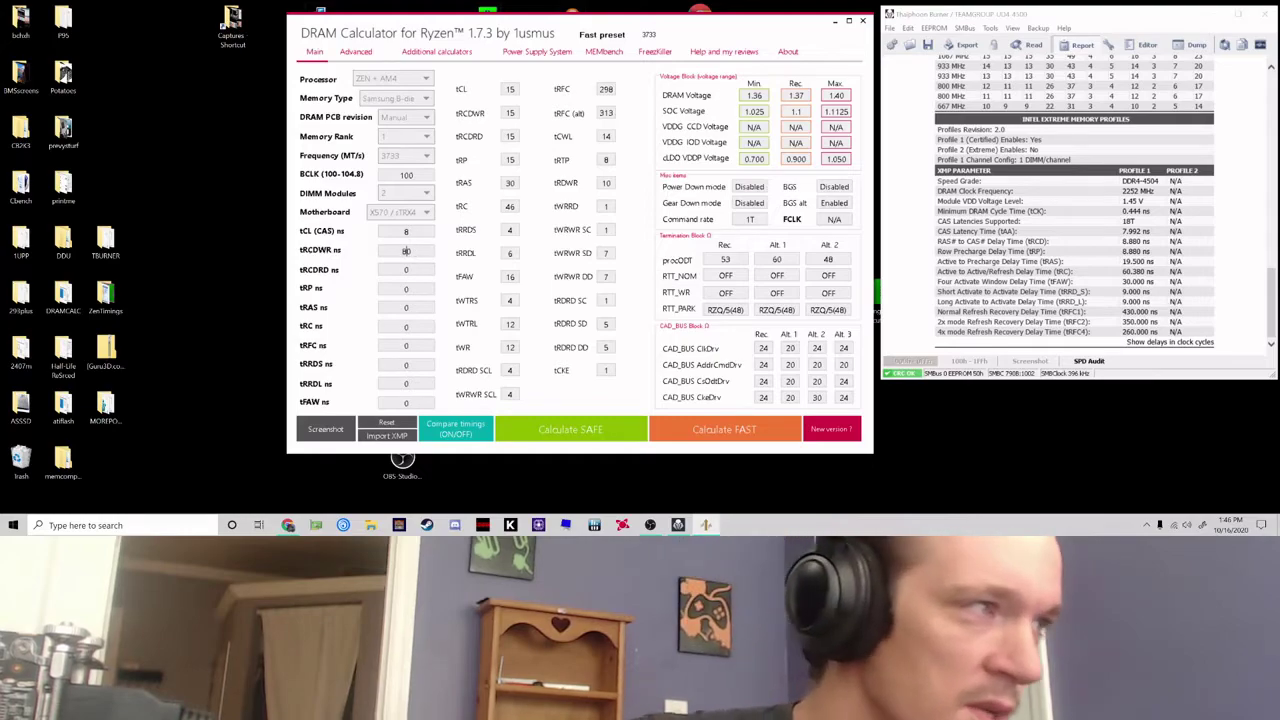
{"action": "type", "text": ".880"}
{"action": "double_click", "coordinate": [406, 251]}
{"action": "left_click", "coordinate": [410, 251]}
{"action": "double_click", "coordinate": [406, 251]}
{"action": "left_click", "coordinate": [410, 251]}
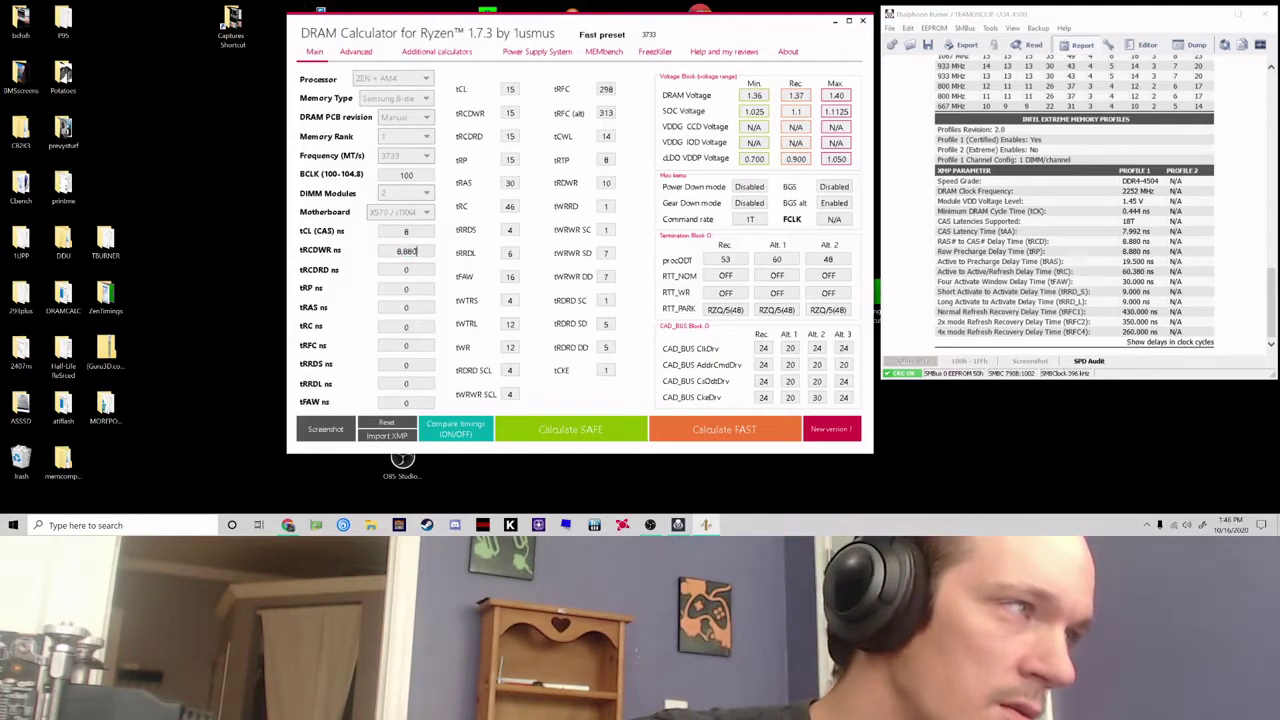
{"action": "key", "text": "BackSpace"}
{"action": "double_click", "coordinate": [416, 270]}
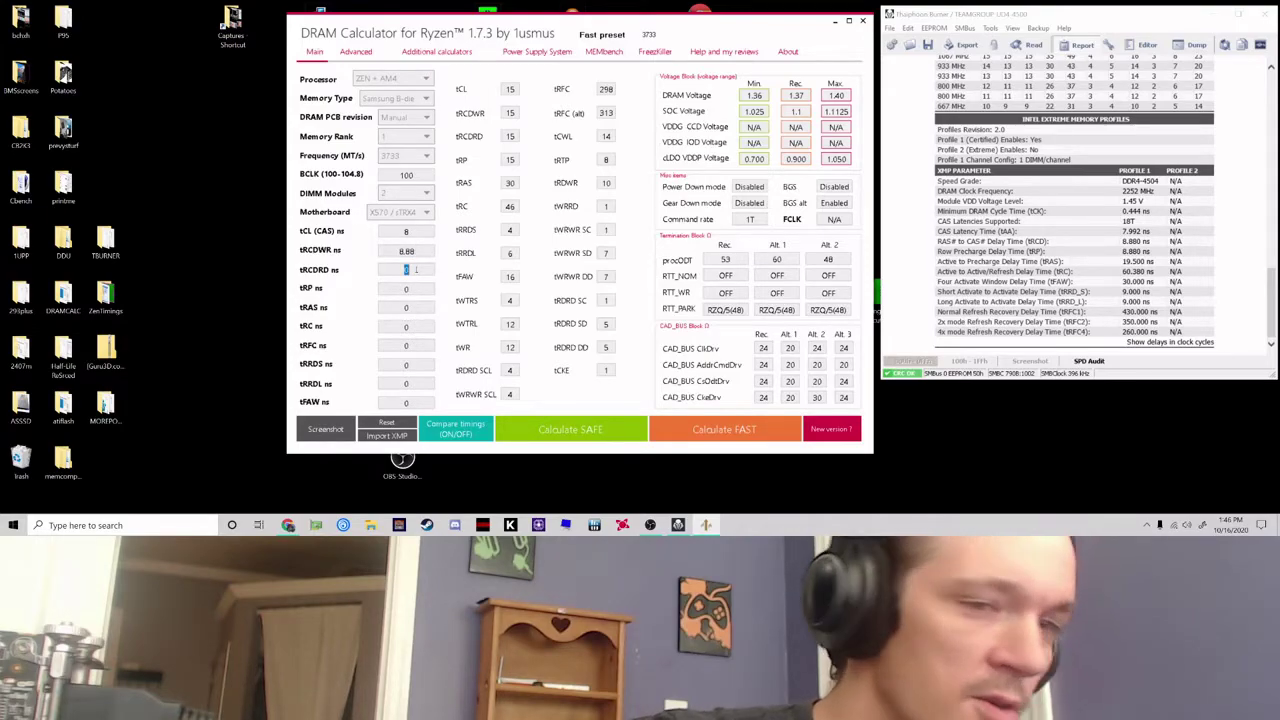
{"action": "type", "text": "8.88"}
{"action": "double_click", "coordinate": [407, 288]}
{"action": "type", "text": "8.88"}
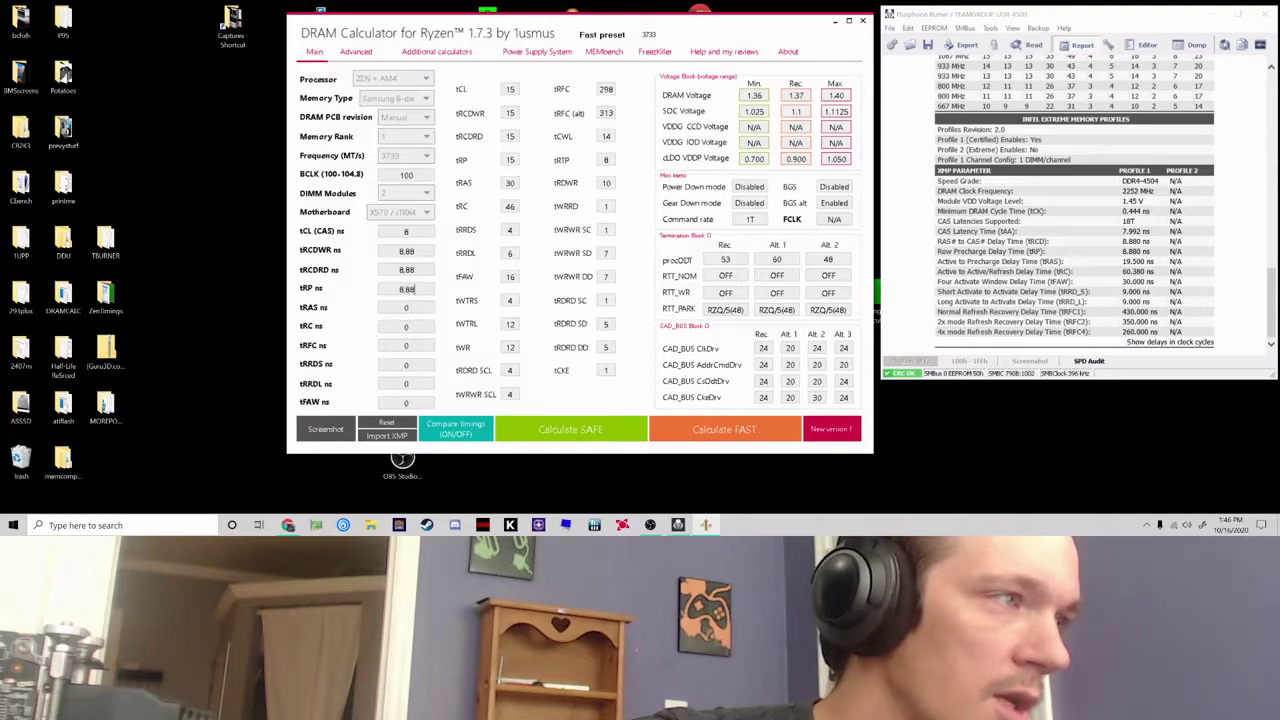
Set tRAS to 19 ns and tRC to 60 ns
{"action": "double_click", "coordinate": [414, 307]}
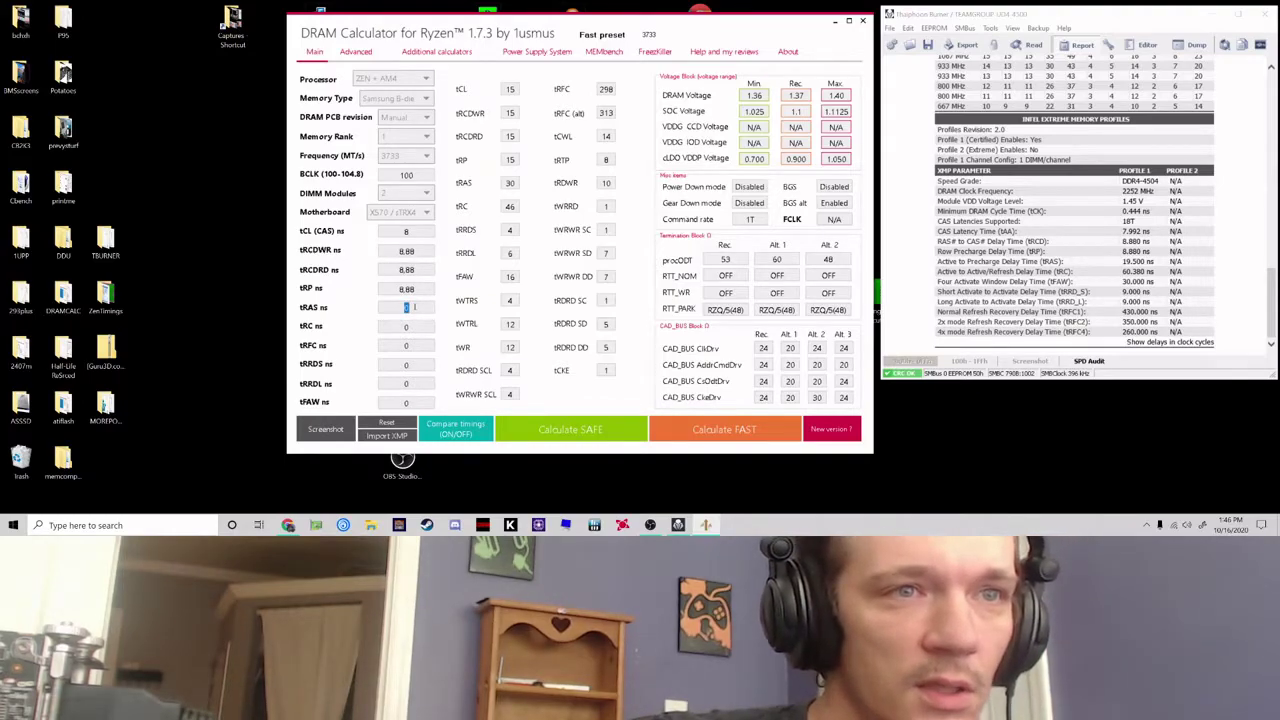
{"action": "type", "text": "1"}
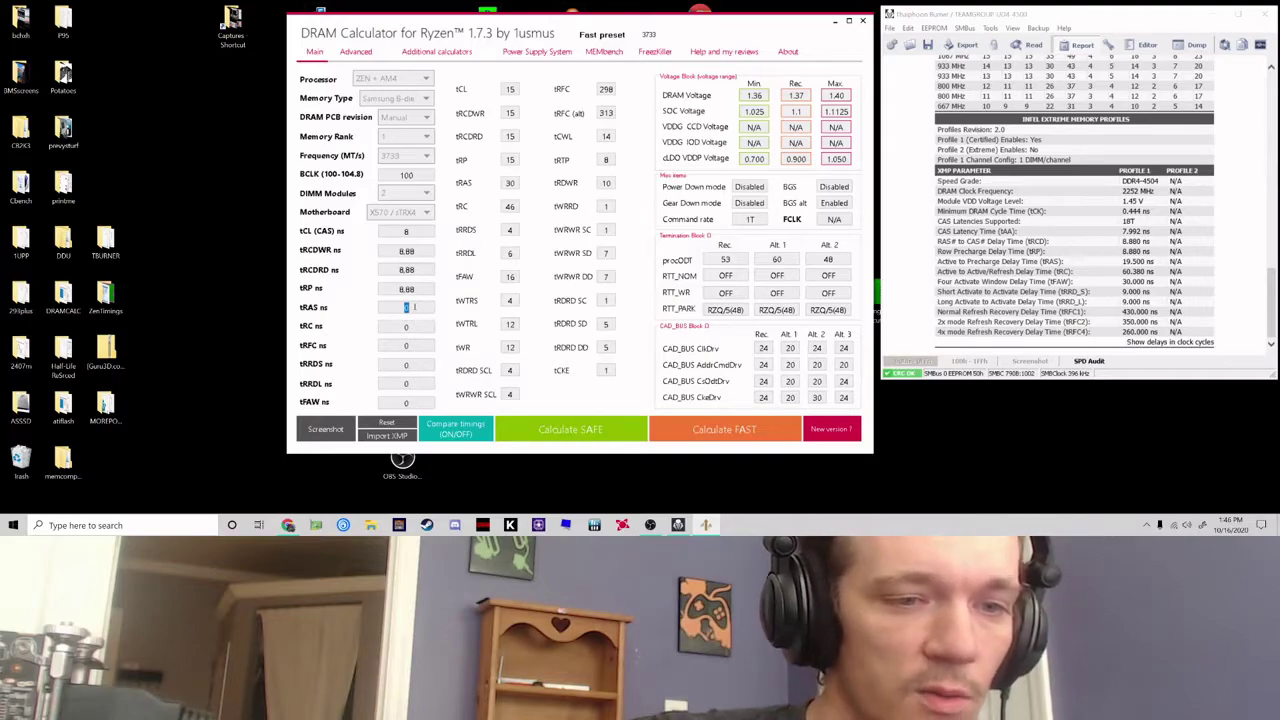
{"action": "type", "text": "9"}
{"action": "key", "text": "Tab"}
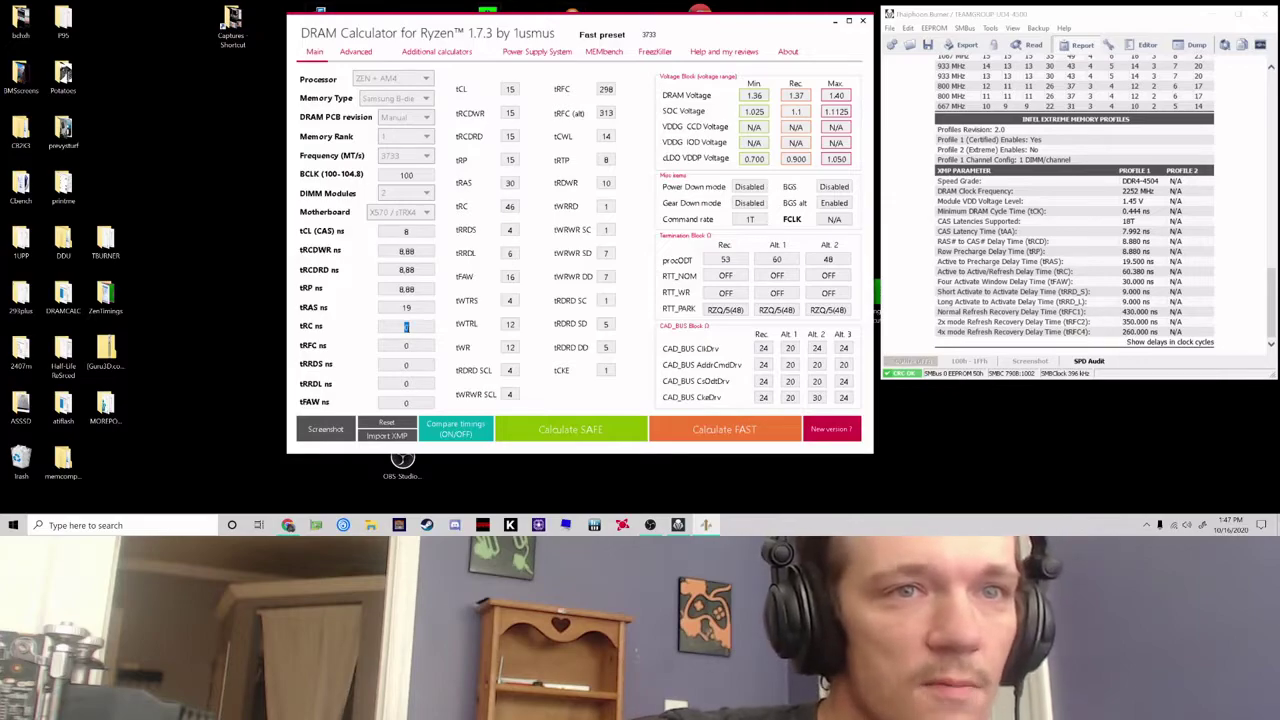
{"action": "type", "text": "60"}
{"action": "key", "text": "Tab"}
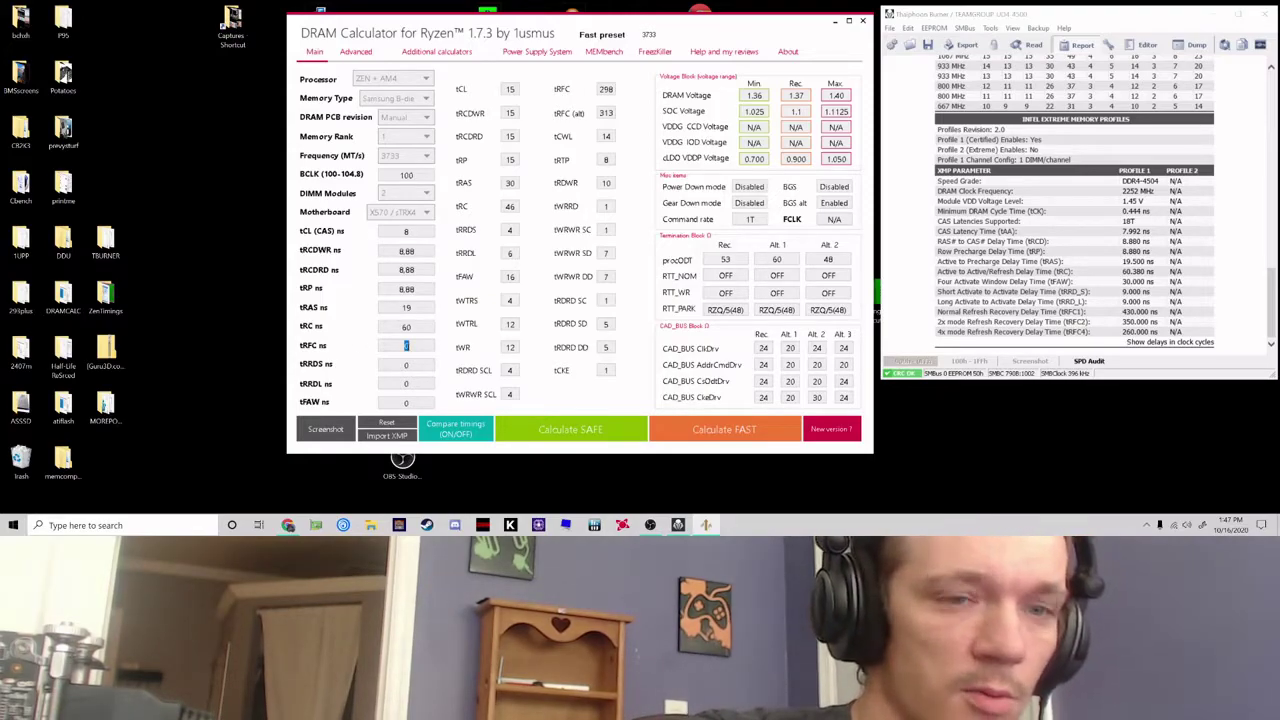
Set tRFC to 260 ns, using the 4x mode refresh recovery delay from the XMP report
{"action": "type", "text": "160"}
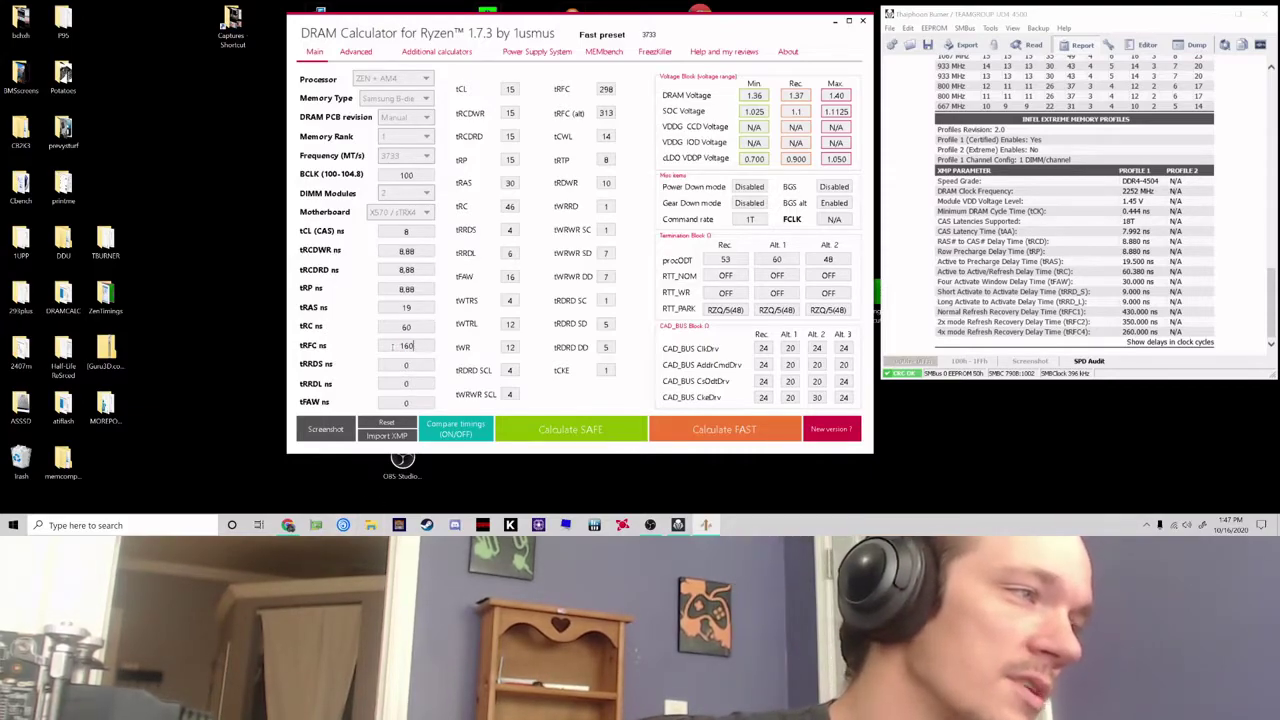
{"action": "left_click_drag", "start_coordinate": [399, 346], "coordinate": [414, 346]}
{"action": "type", "text": "20"}
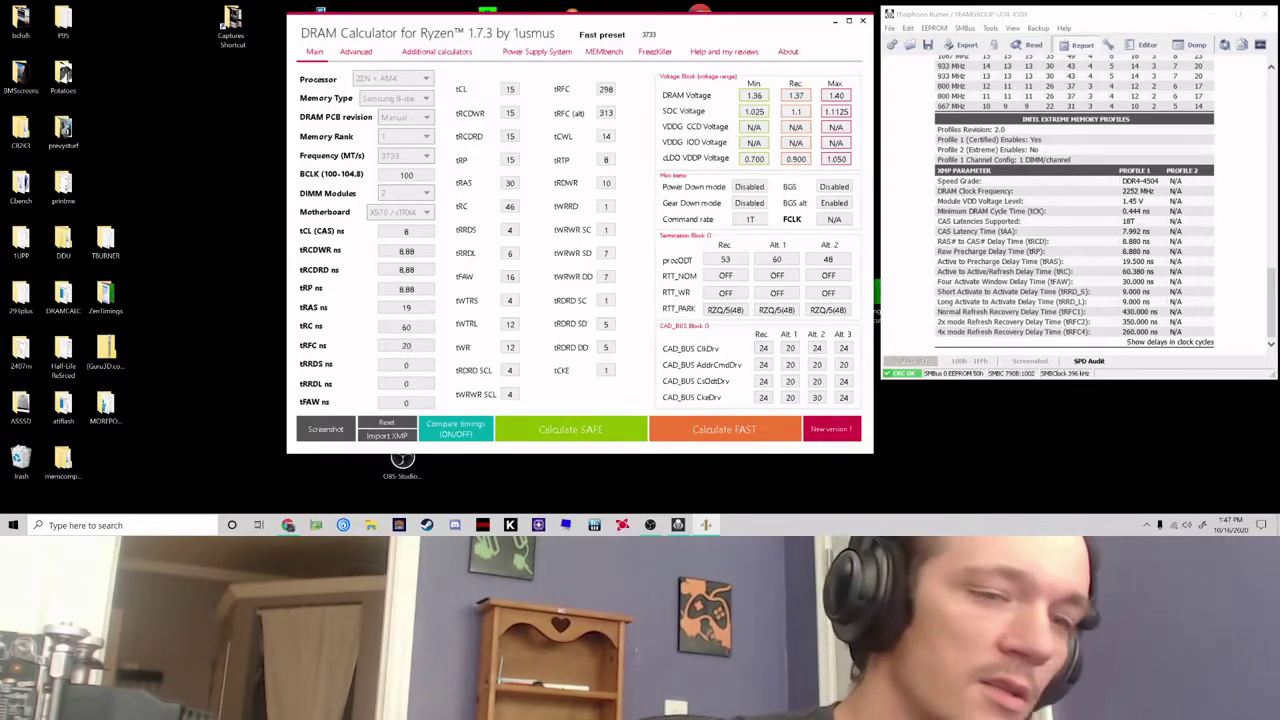
{"action": "type", "text": "0"}
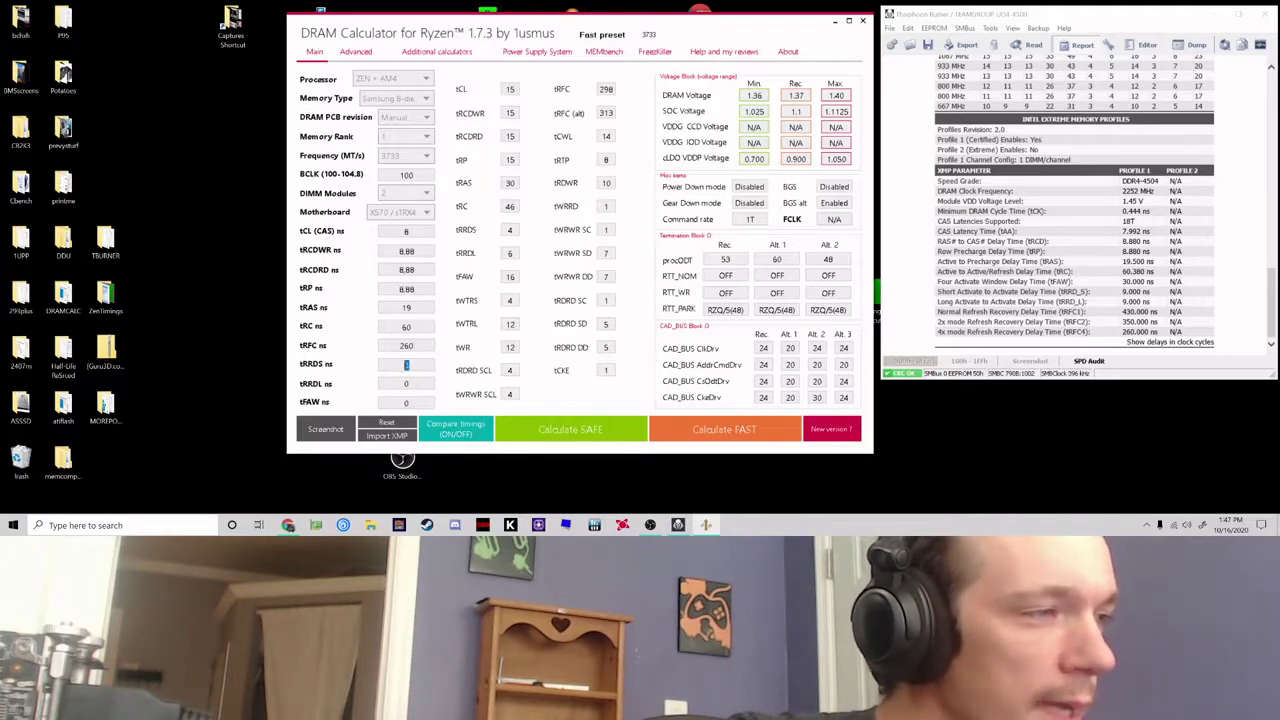
Set tRRDS and tRRDL to 9 ns and tFAW to 30 ns, and calculate the FAST preset
{"action": "double_click", "coordinate": [406, 365]}
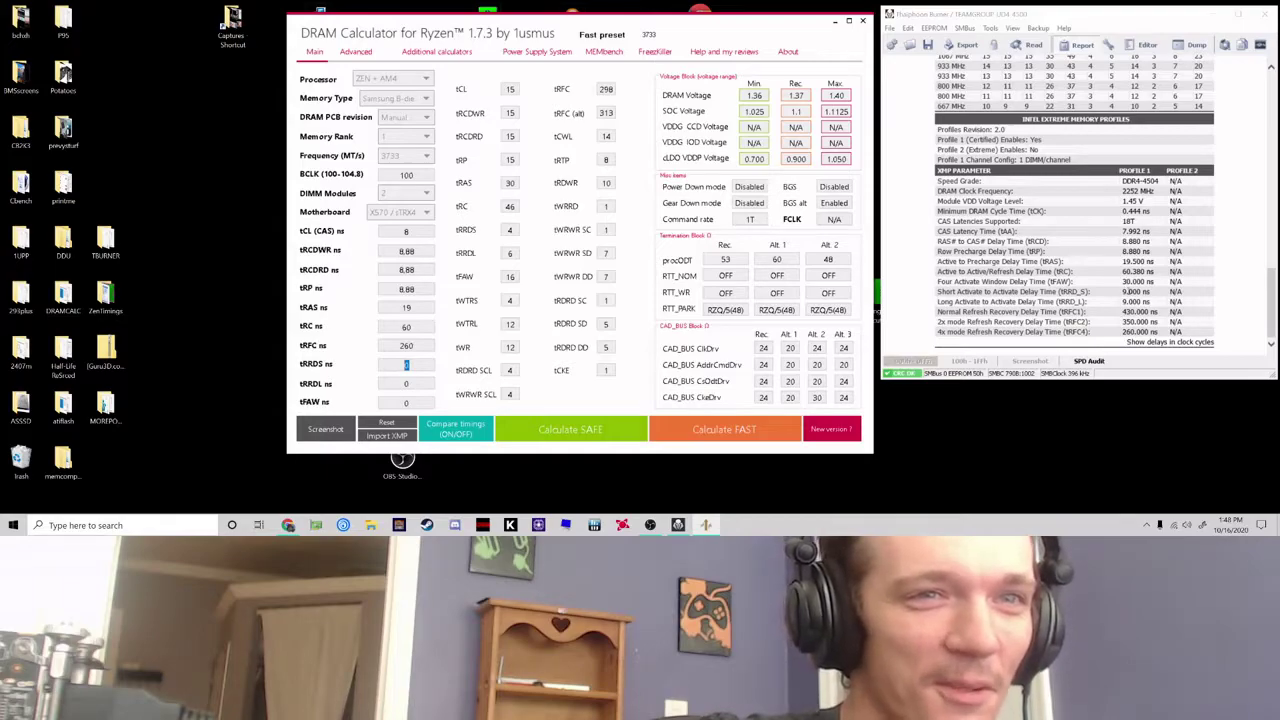
{"action": "type", "text": "9"}
{"action": "key", "text": "Tab"}
{"action": "type", "text": "9"}
{"action": "key", "text": "Tab"}
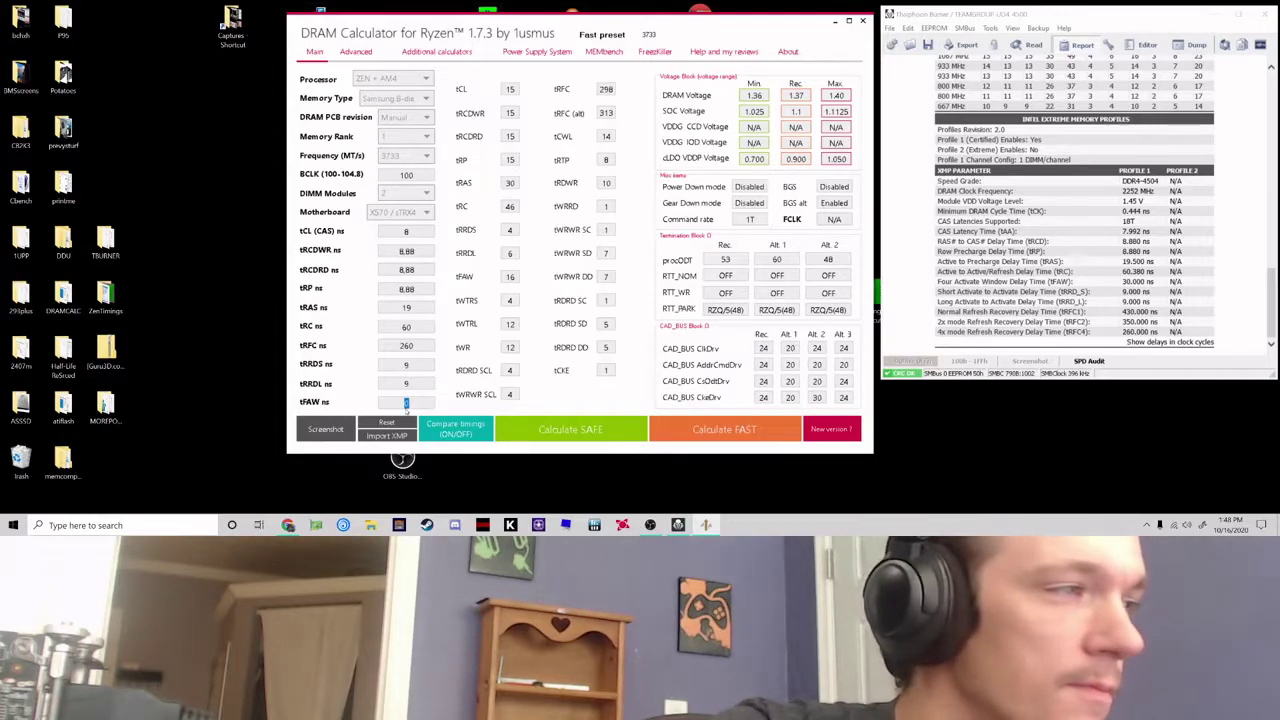
{"action": "type", "text": "30"}
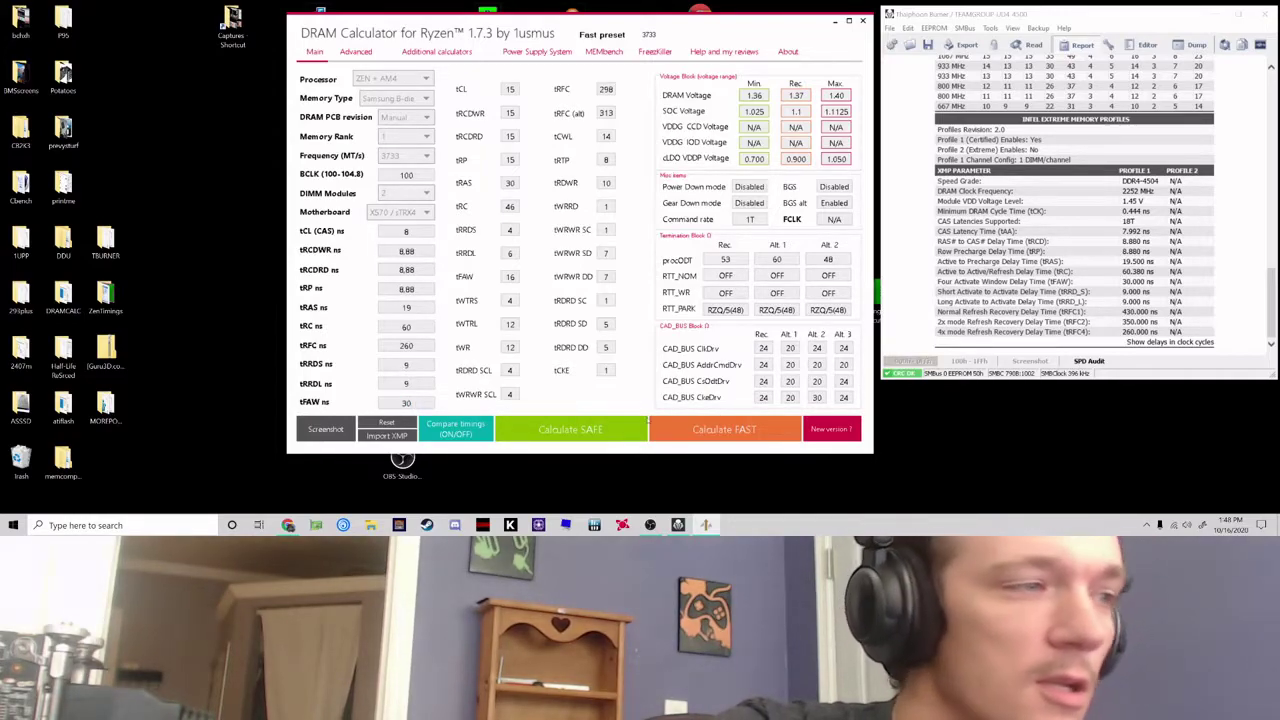
{"action": "left_click", "coordinate": [724, 429]}
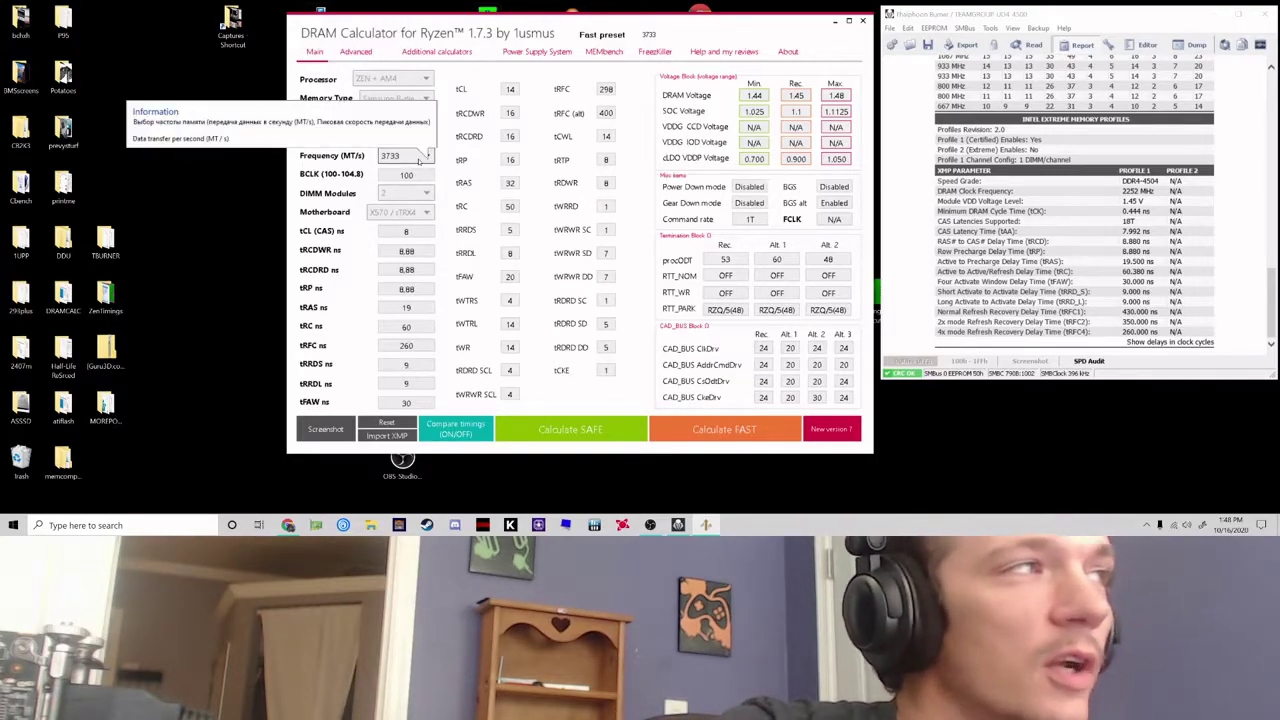
Change the processor to ZEN 2 AM4 / sTRX4 and recalculate the FAST preset
{"action": "left_click", "coordinate": [418, 80]}
{"action": "left_click", "coordinate": [390, 157]}
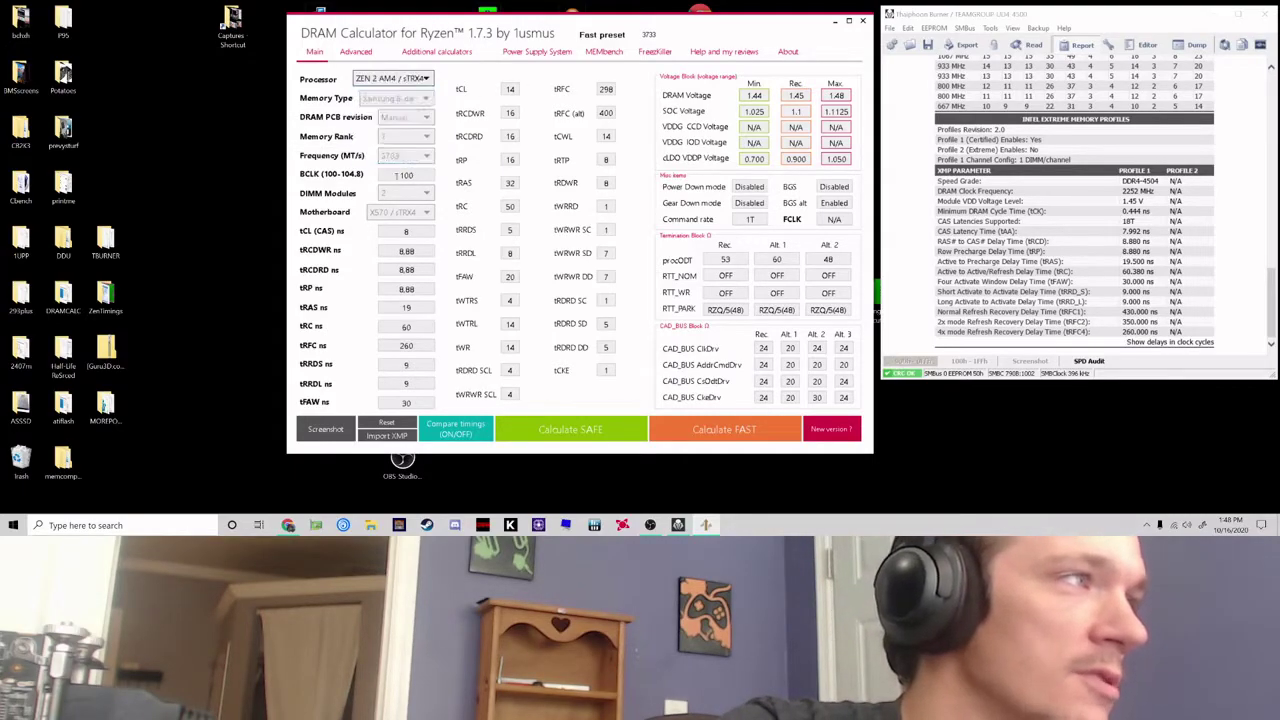
{"action": "left_click", "coordinate": [725, 428]}
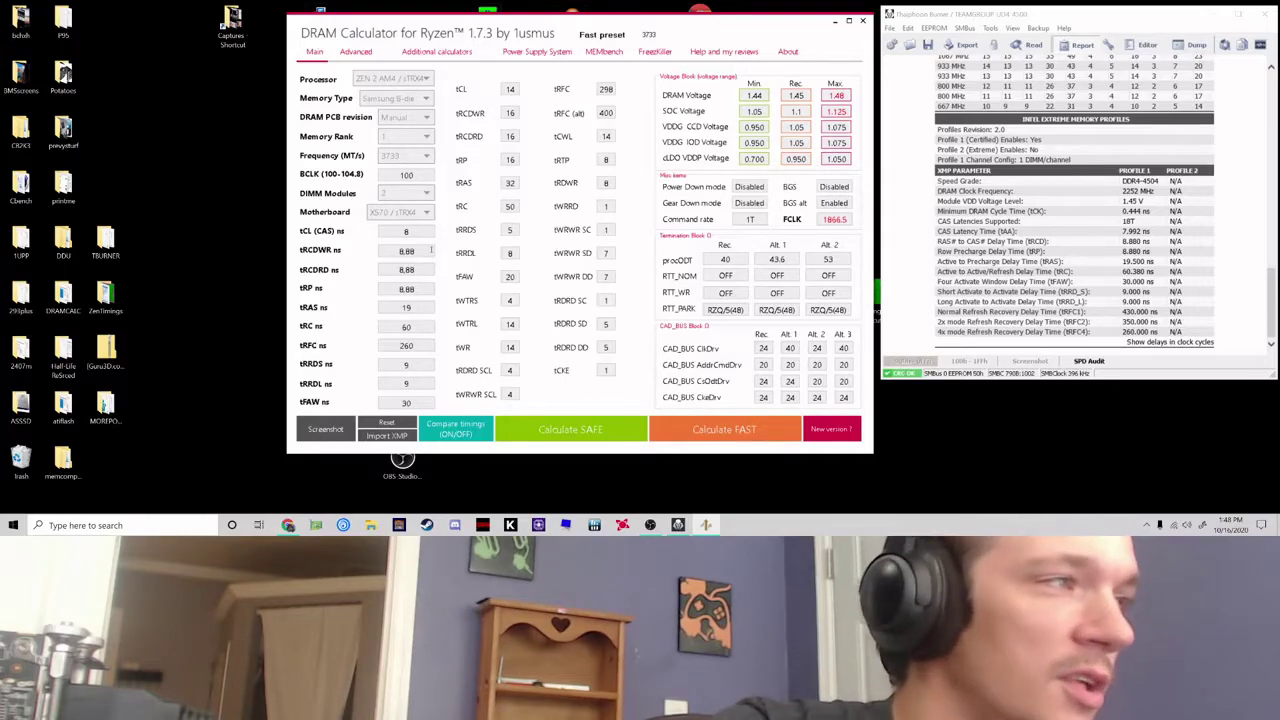
{"action": "double_click", "coordinate": [424, 252]}
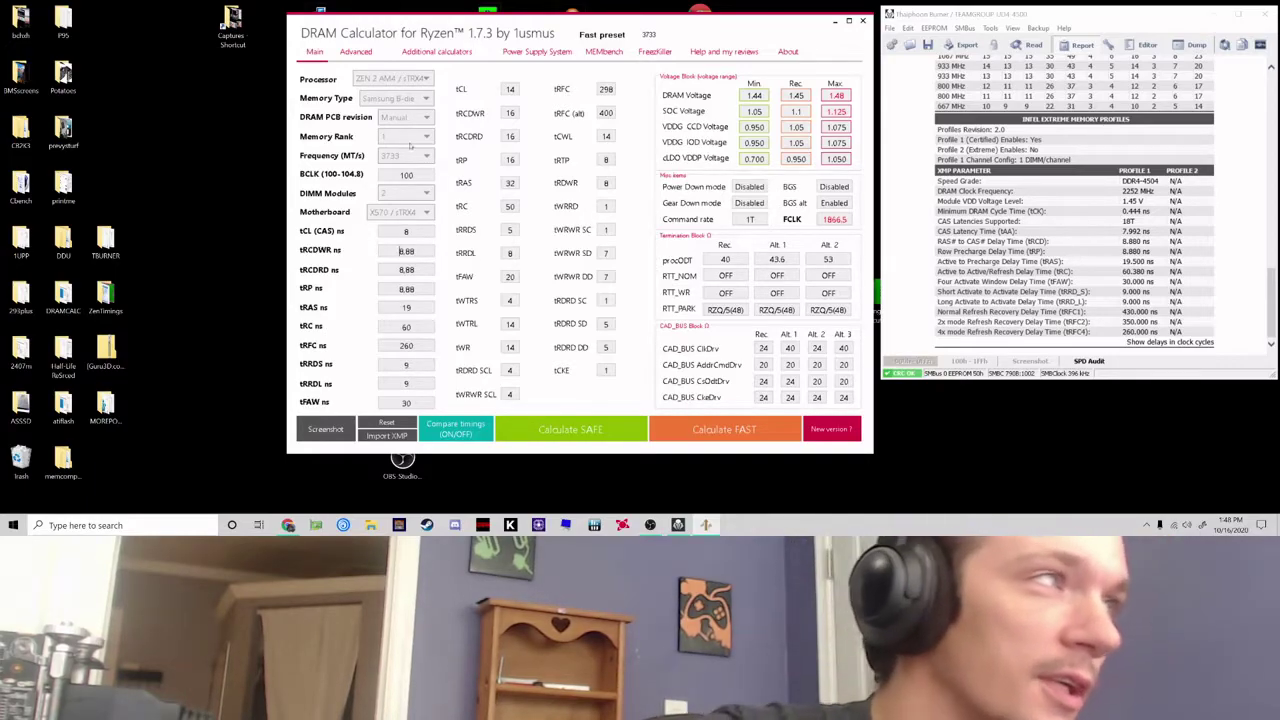
{"action": "left_click", "coordinate": [415, 78]}
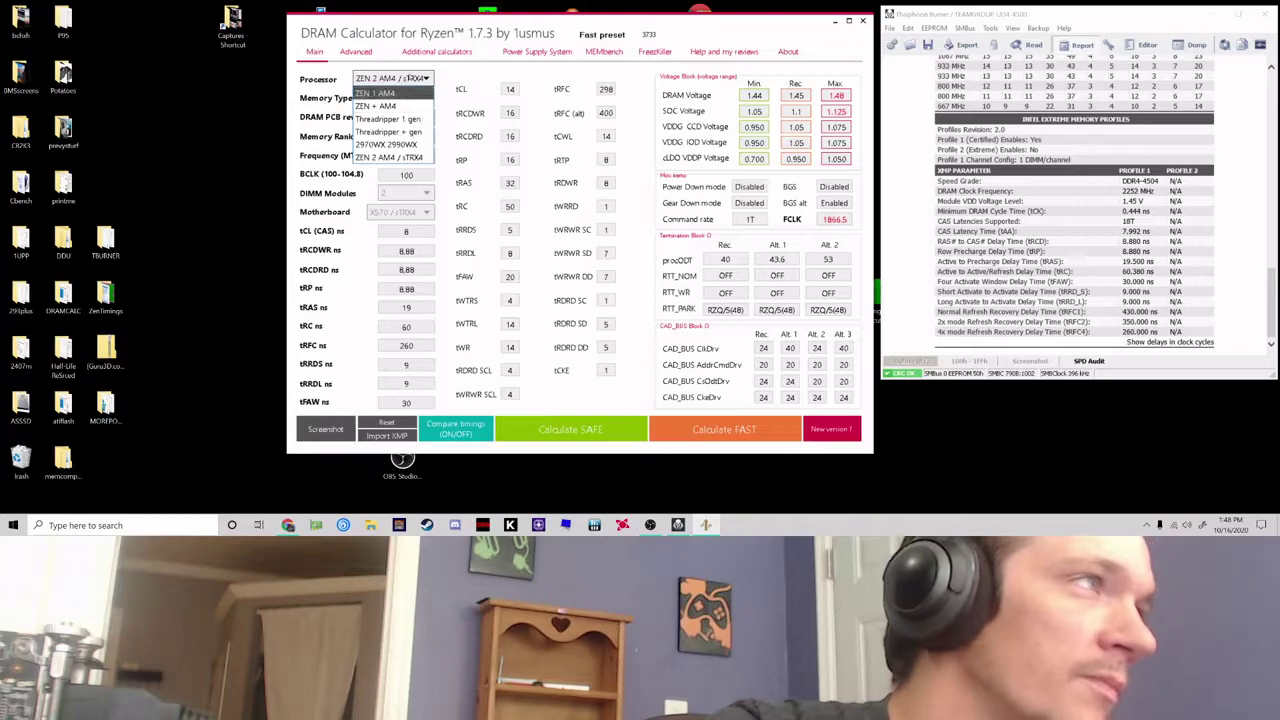
{"action": "left_click", "coordinate": [415, 78]}
{"action": "left_click", "coordinate": [415, 78]}
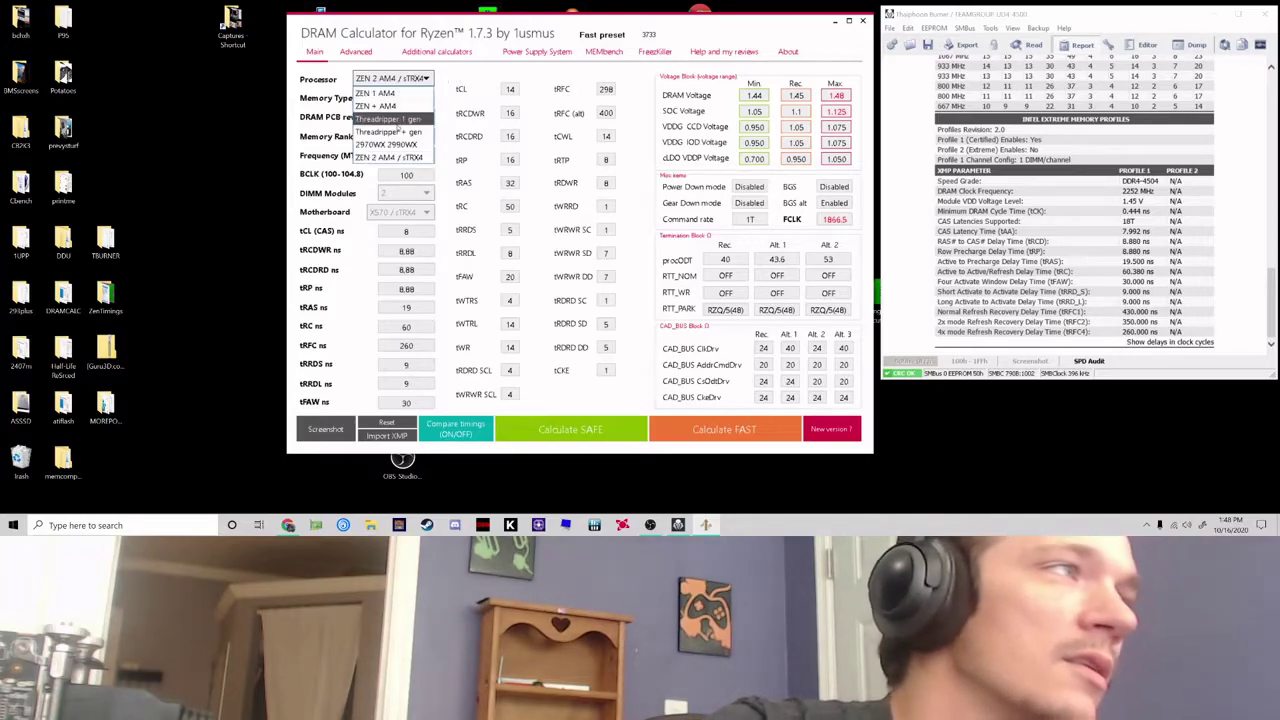
{"action": "left_click", "coordinate": [452, 66]}
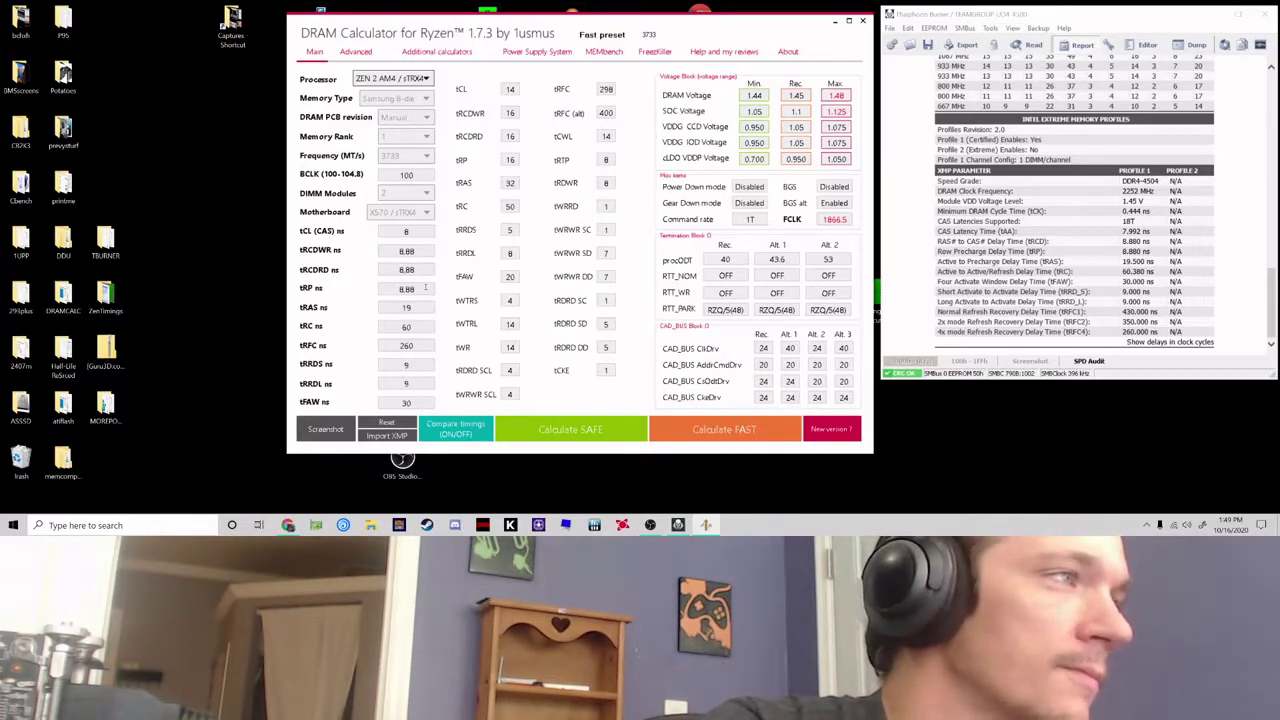
Lower tRCDWR to 8 ns and recalculate the FAST preset
{"action": "left_click", "coordinate": [406, 251]}
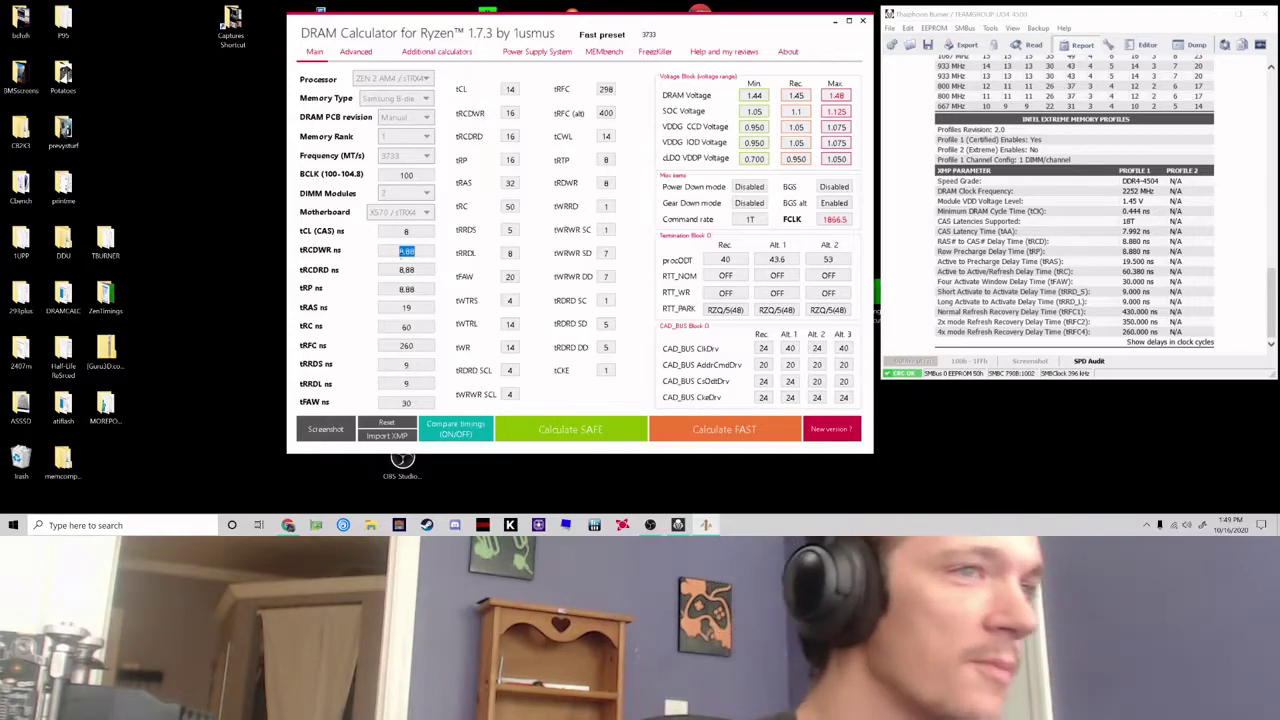
{"action": "left_click", "coordinate": [406, 251]}
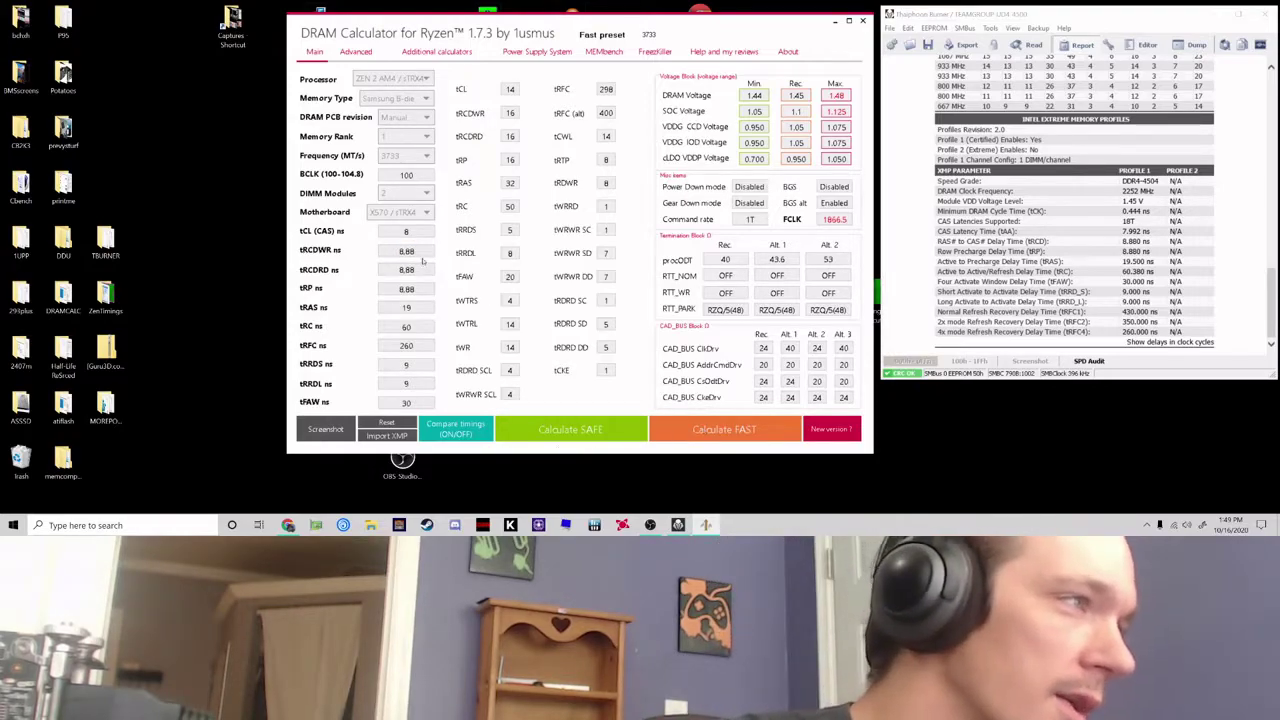
{"action": "key", "text": "ctrl+a"}
{"action": "type", "text": "8"}
{"action": "left_click", "coordinate": [613, 413]}
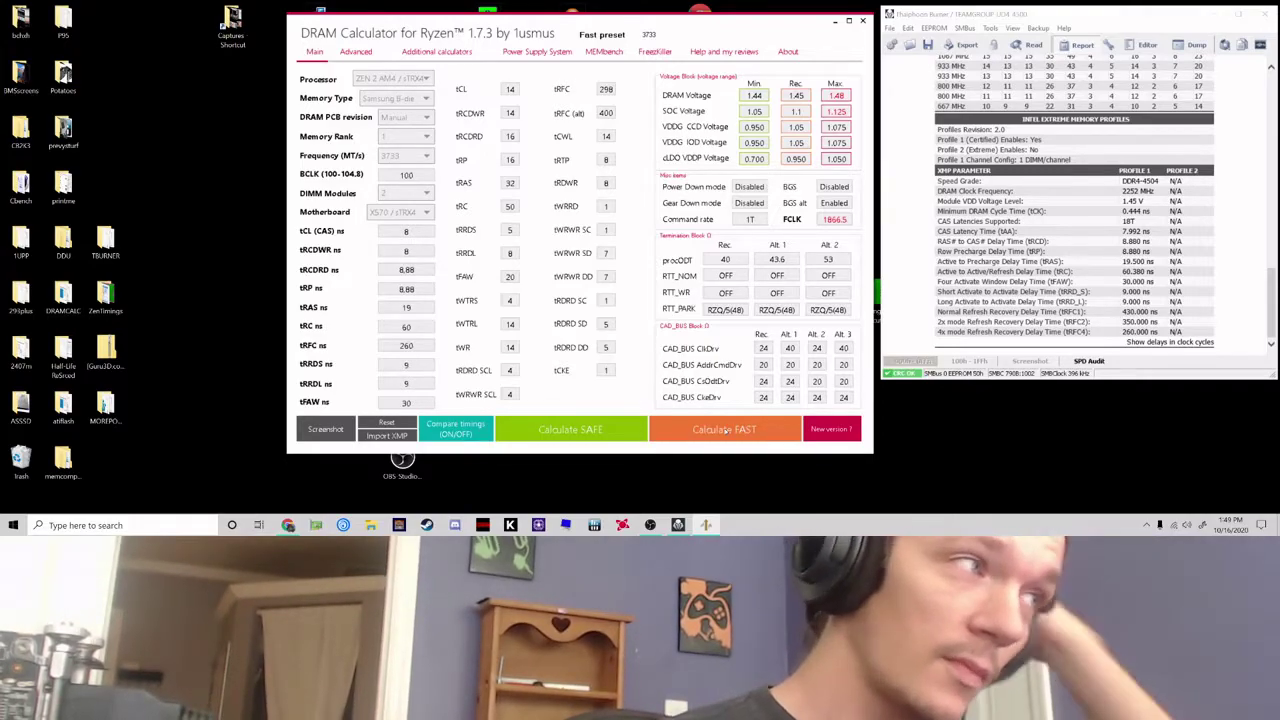
Lower tRCDRD to 8 ns and recalculate the FAST preset
{"action": "double_click", "coordinate": [419, 270]}
{"action": "type", "text": "8"}
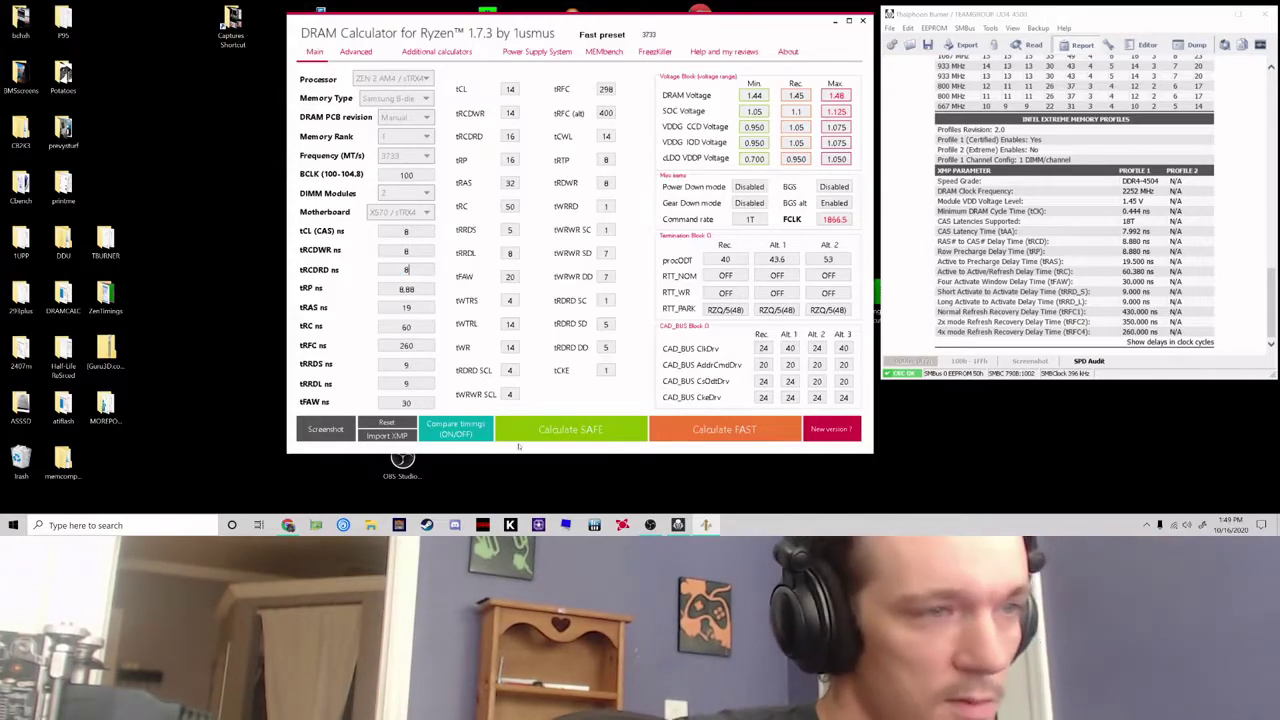
{"action": "left_click", "coordinate": [723, 424]}
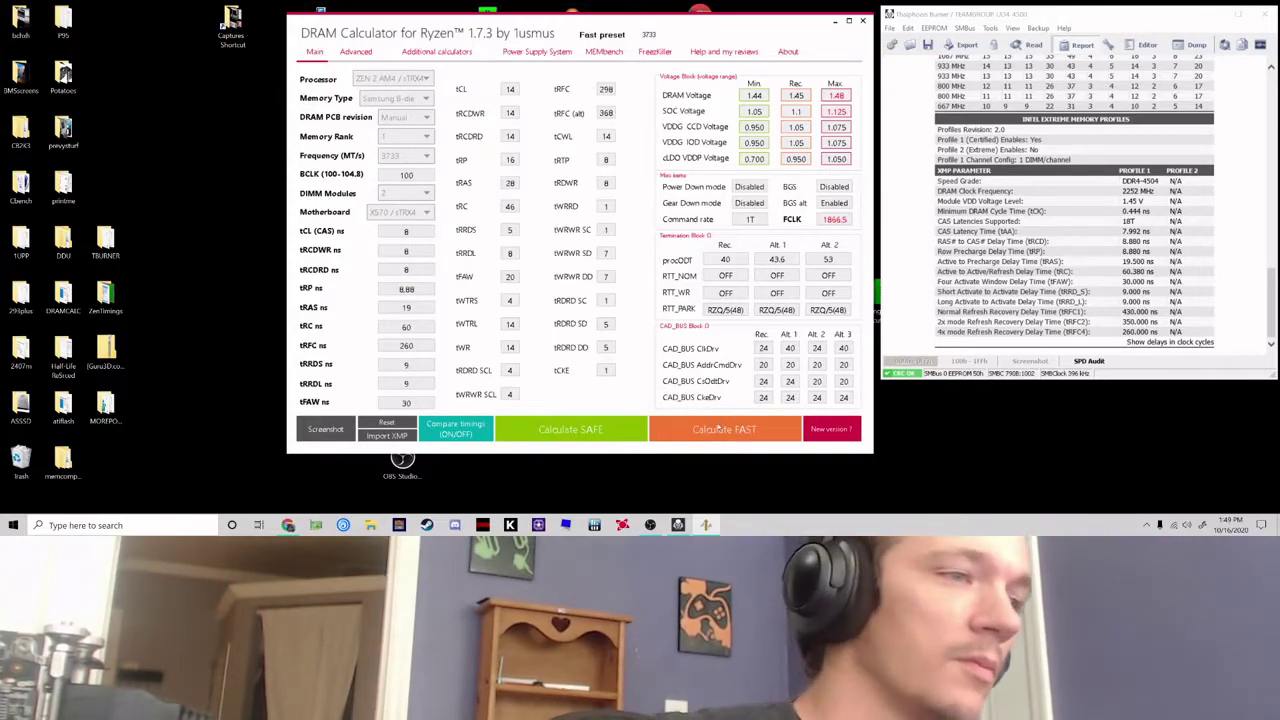